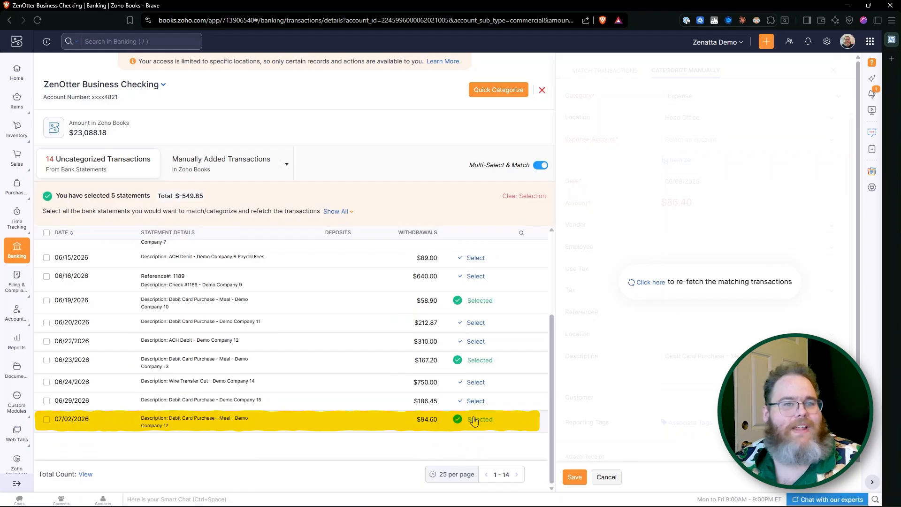
- Refetch matches for the five selected meal purchases, switch them to manual categorization as one expense, and search the expense accounts for "rec"
scroll(475, 417, up, 5)
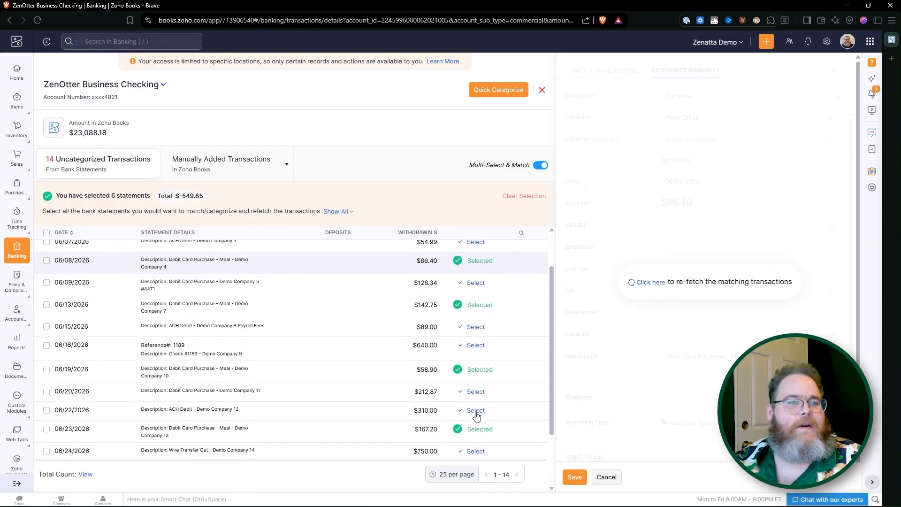
click(648, 282)
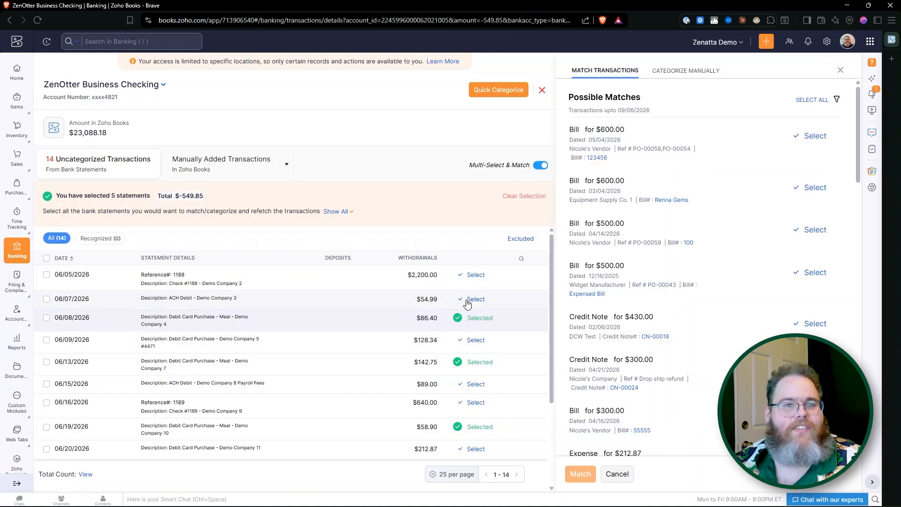
scroll(688, 265, down, 4)
click(686, 71)
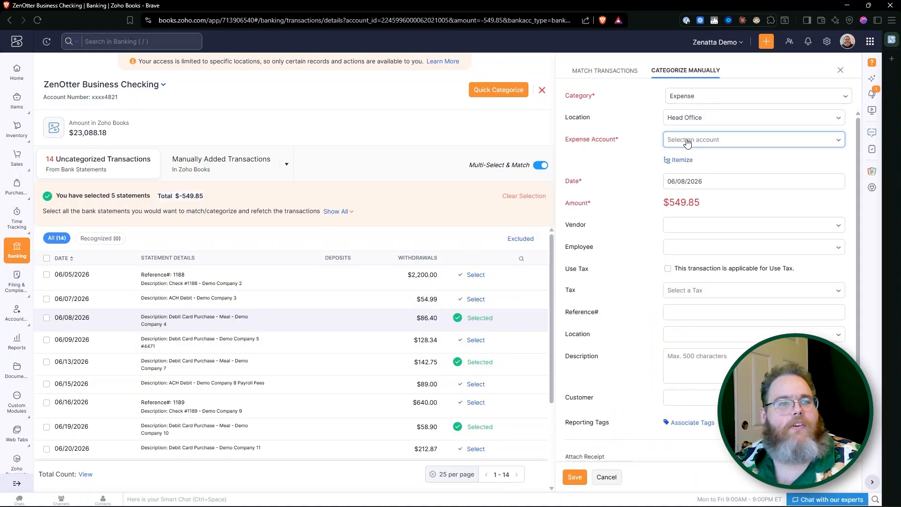
click(686, 141)
text(rec)
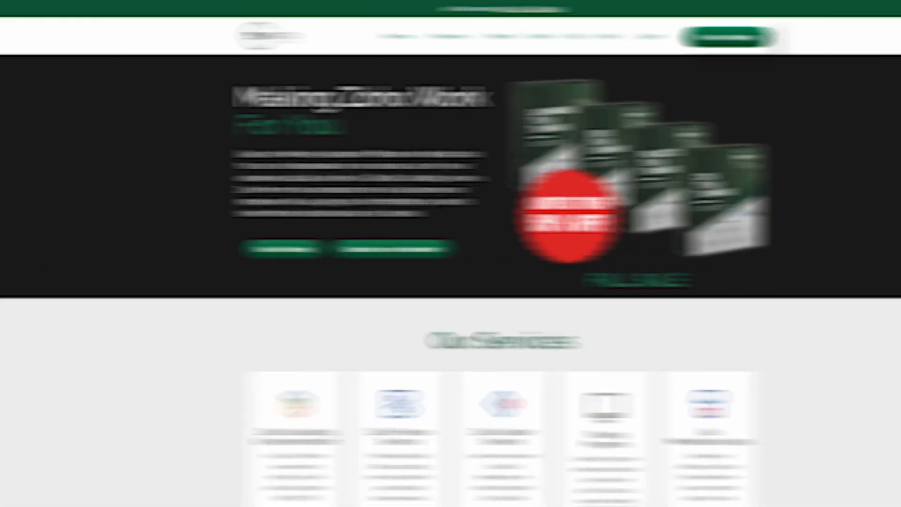
scroll(576, 82, down, 20)
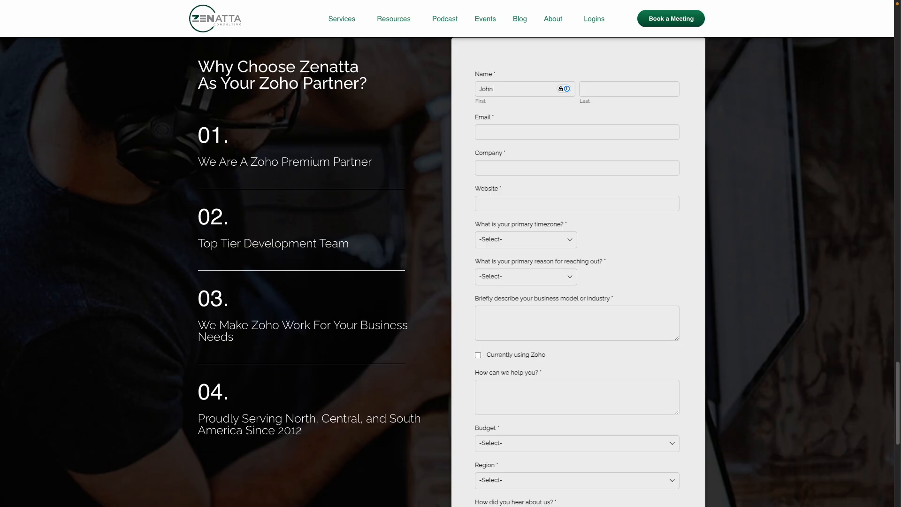
click(628, 89)
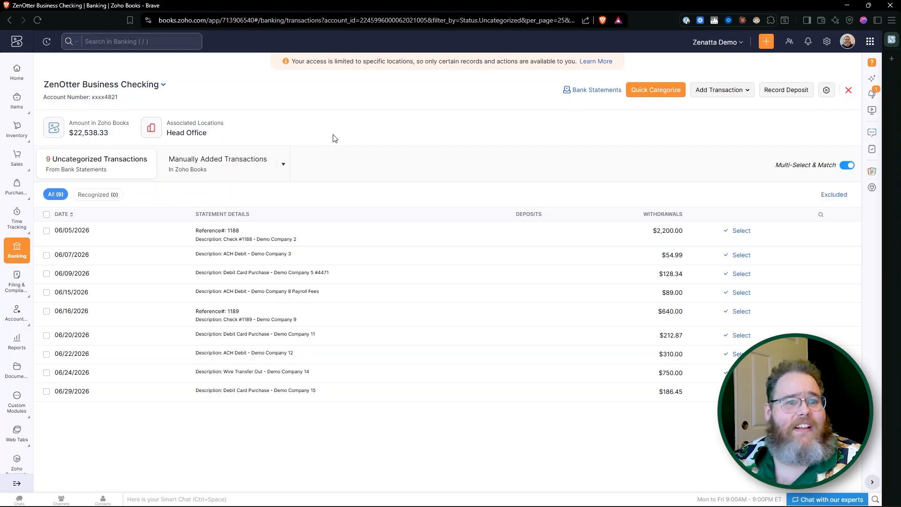
- Review the checking account's excluded statement lines, both the manually excluded and the automatically excluded ones
click(834, 195)
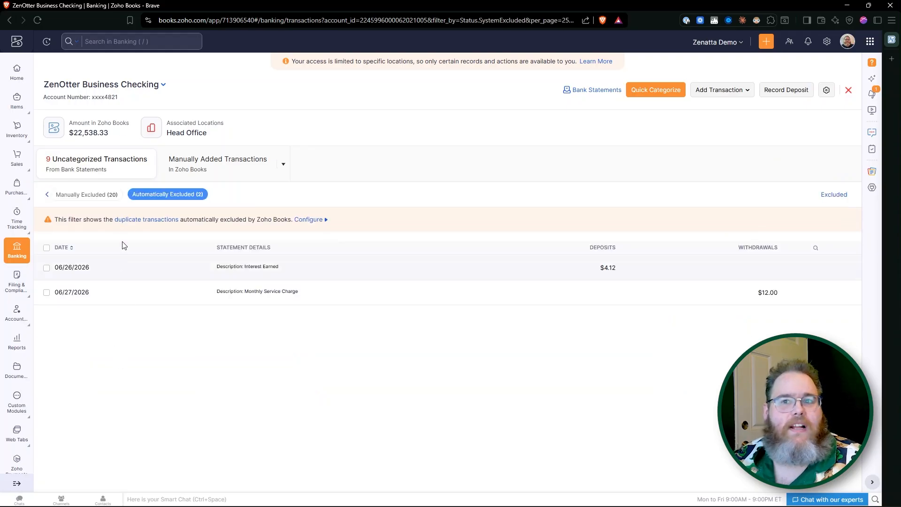
click(85, 195)
click(170, 196)
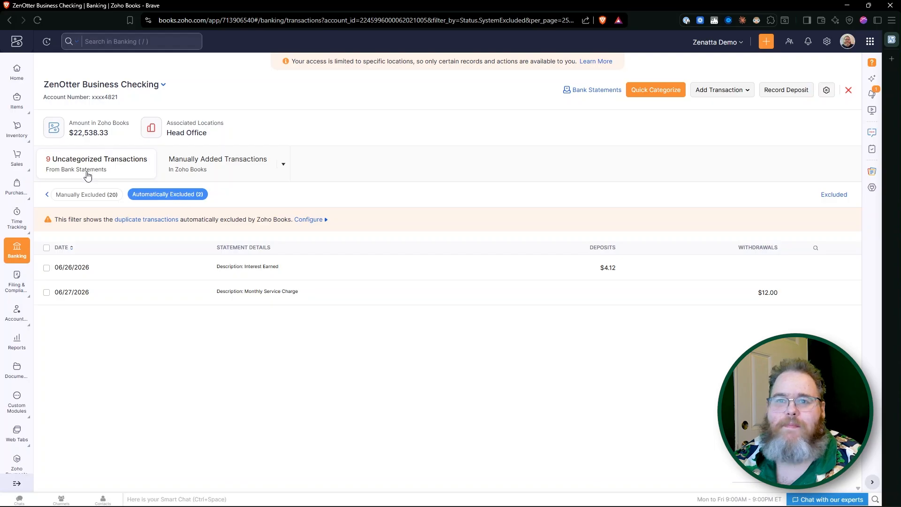
- View the statement import page for ZenOtter Business Checking and return to the account's uncategorized transactions
click(826, 90)
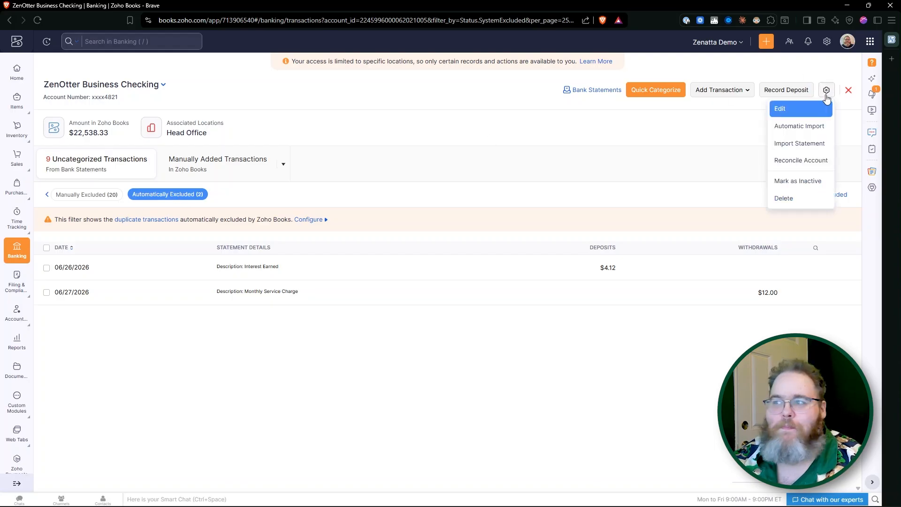
click(808, 143)
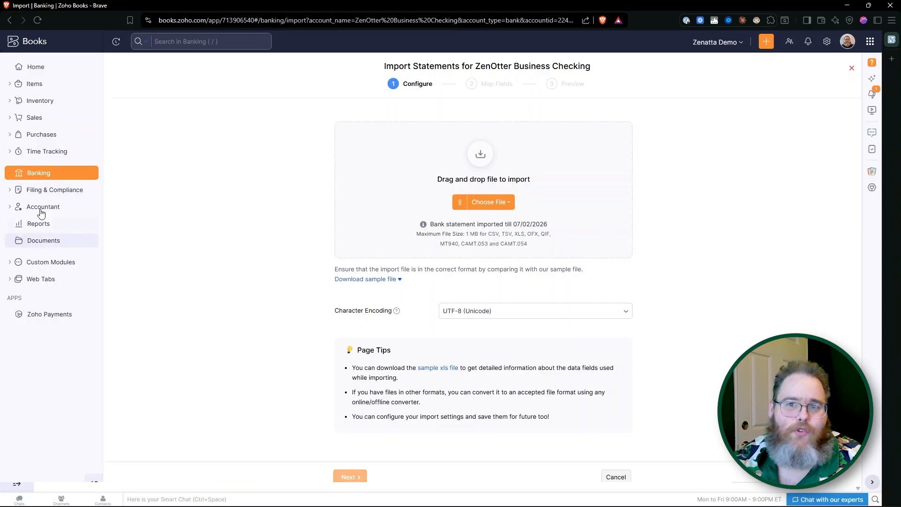
key(alt+Left)
click(114, 170)
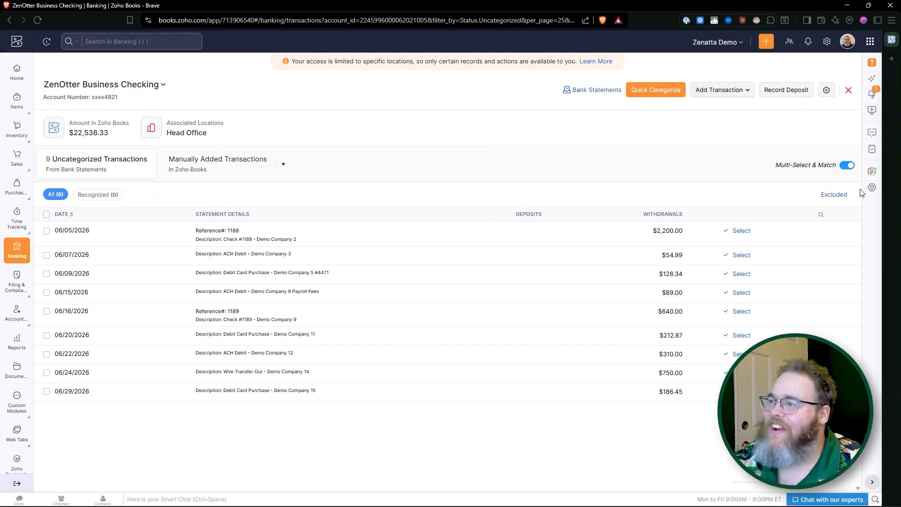
- Turn off Multi-Select & Match and open the 06/05/2026 check #1188 withdrawal for manual categorization
click(843, 167)
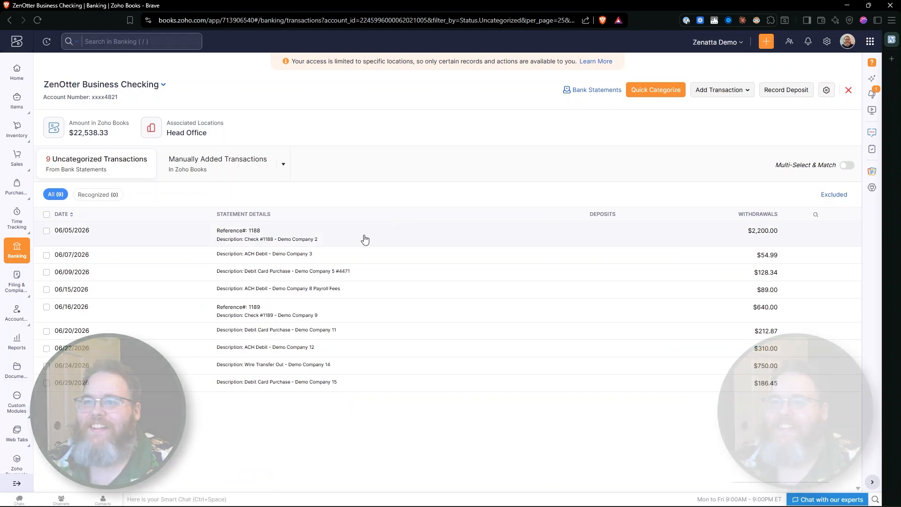
click(362, 237)
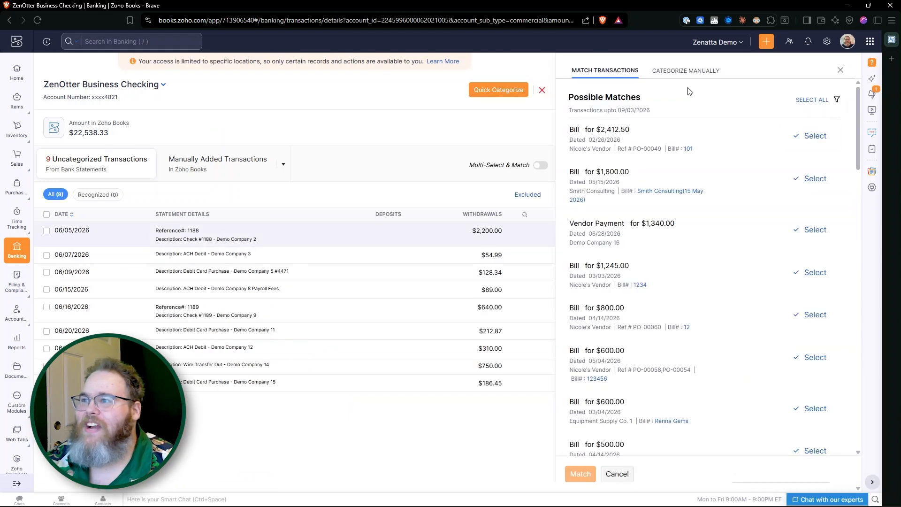
click(692, 74)
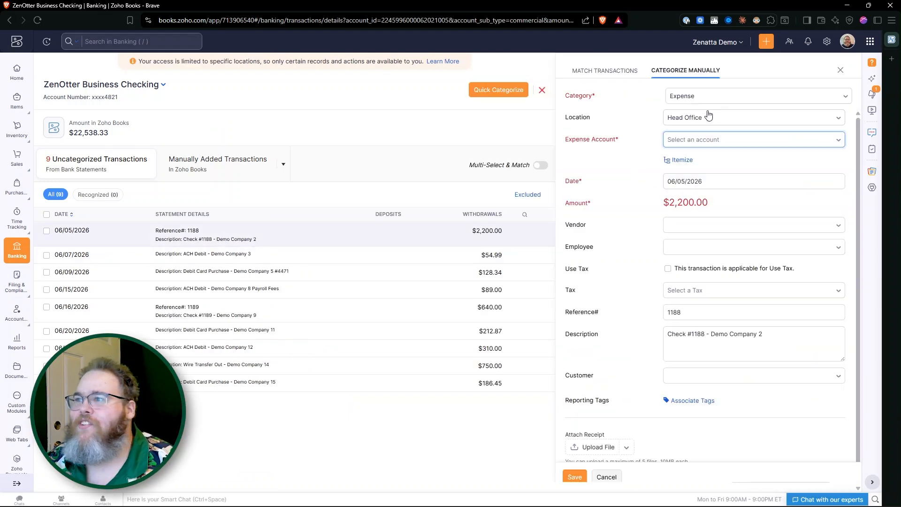
- Categorize the check #1188 expense to Cost of Goods Sold with vendor Demo Company 2 and save it
click(715, 139)
text(c)
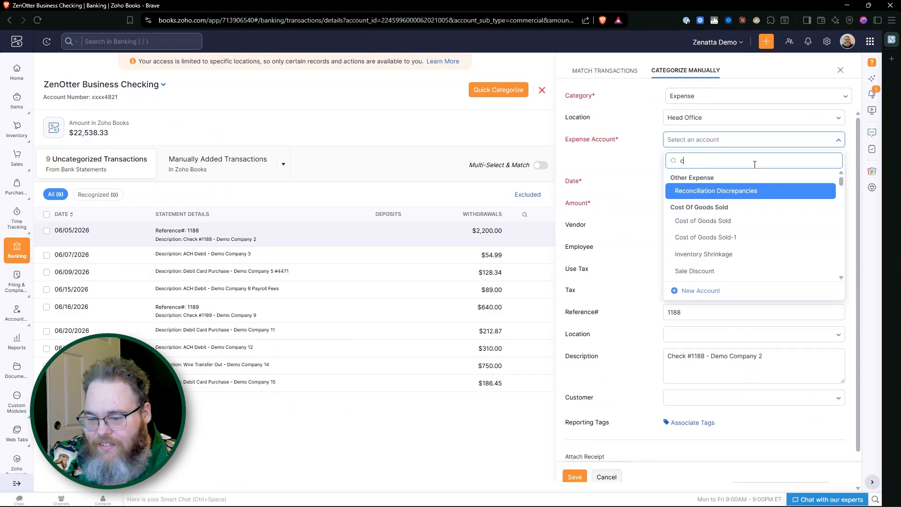
click(699, 221)
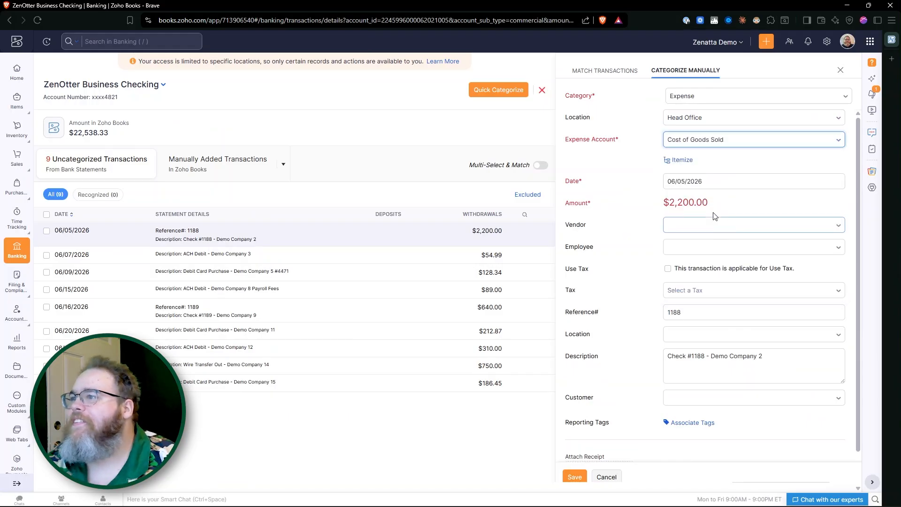
click(700, 225)
text(demo 2)
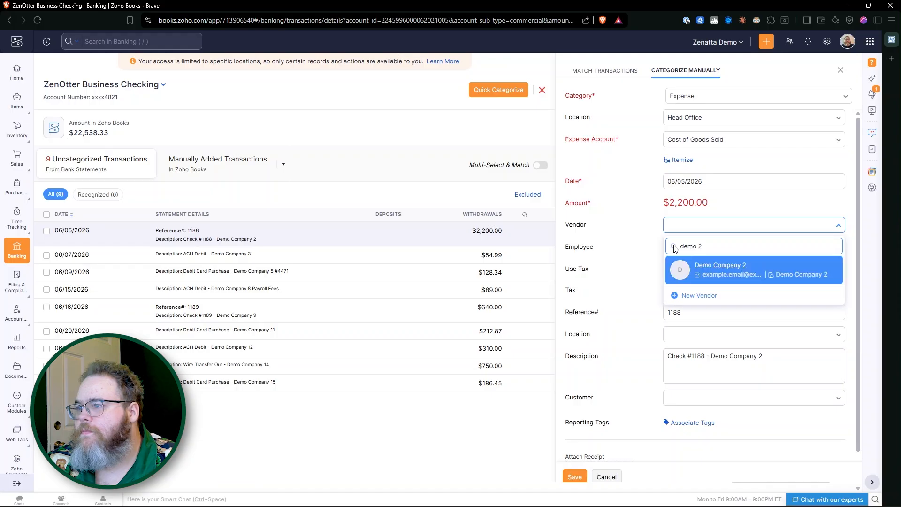
click(714, 271)
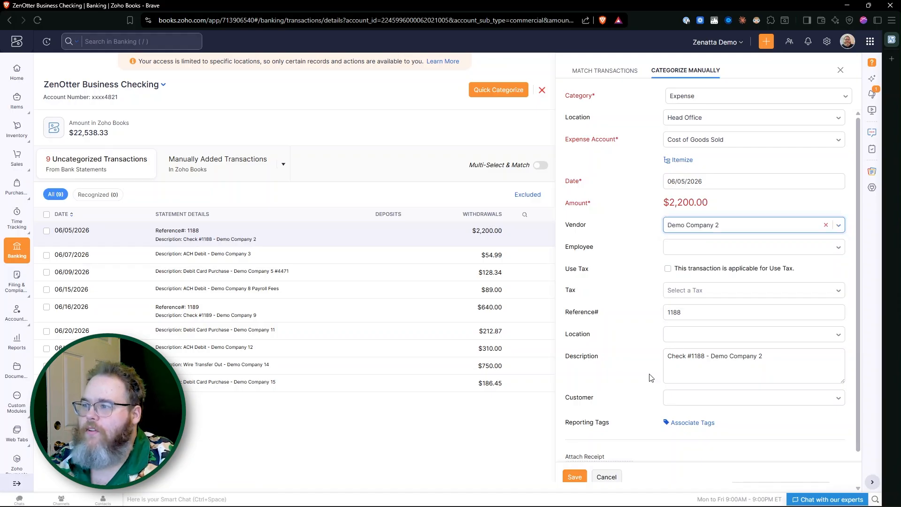
click(575, 476)
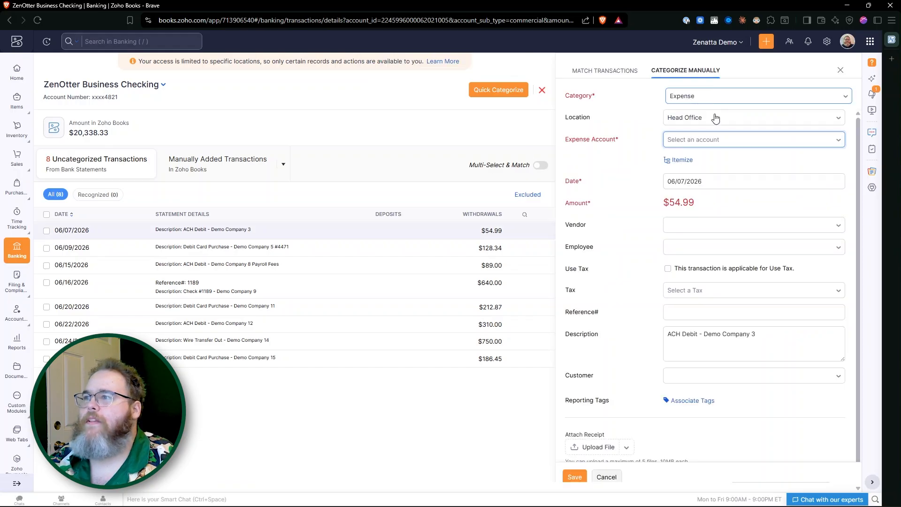
- Categorize the 06/07/2026 ACH debit to [ 62200 ] M: Dues & Subscriptions with vendor Demo Company 3 and save it
click(709, 137)
text(d)
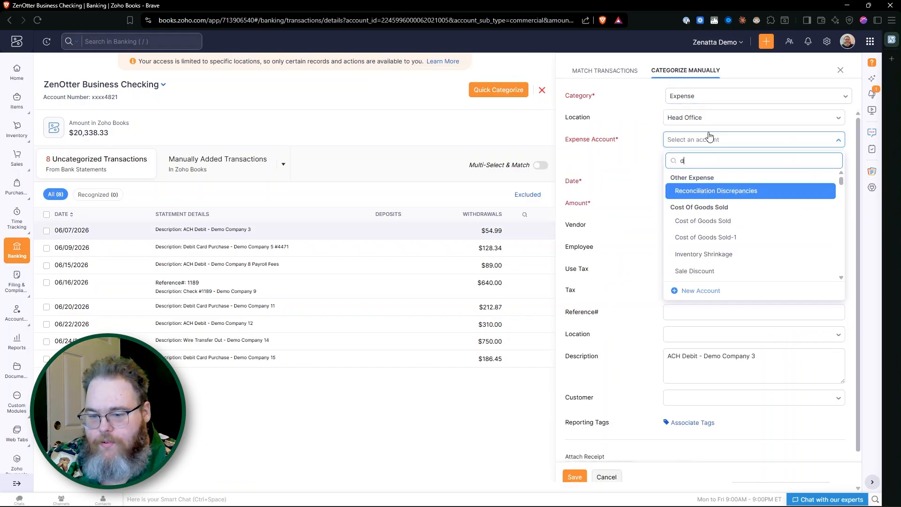
text(ues)
click(746, 189)
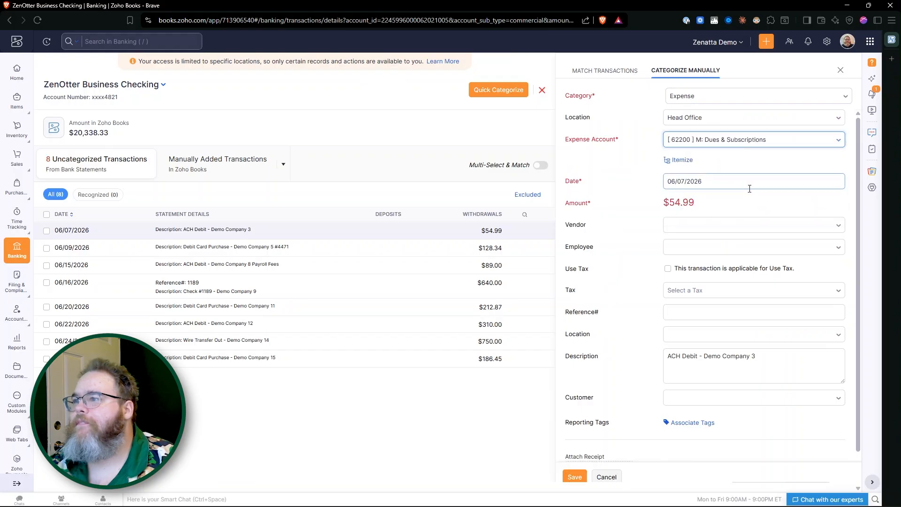
click(694, 219)
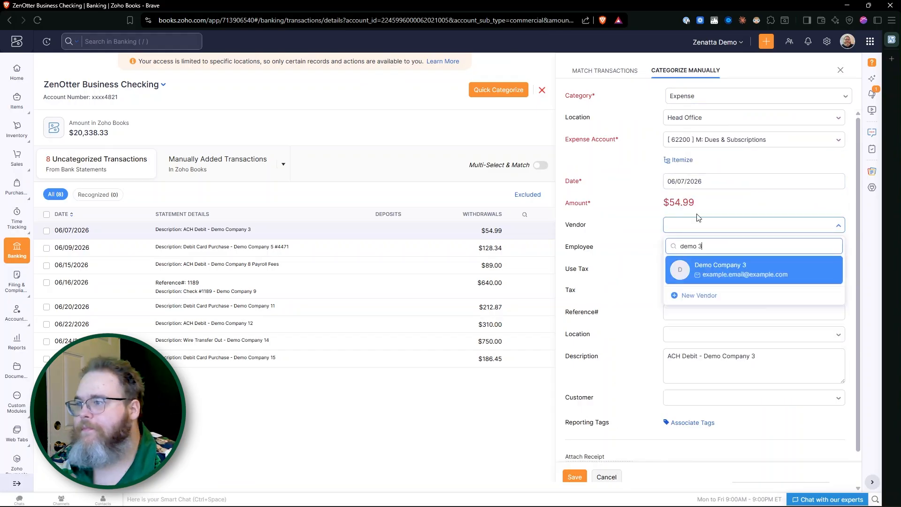
click(706, 265)
click(575, 476)
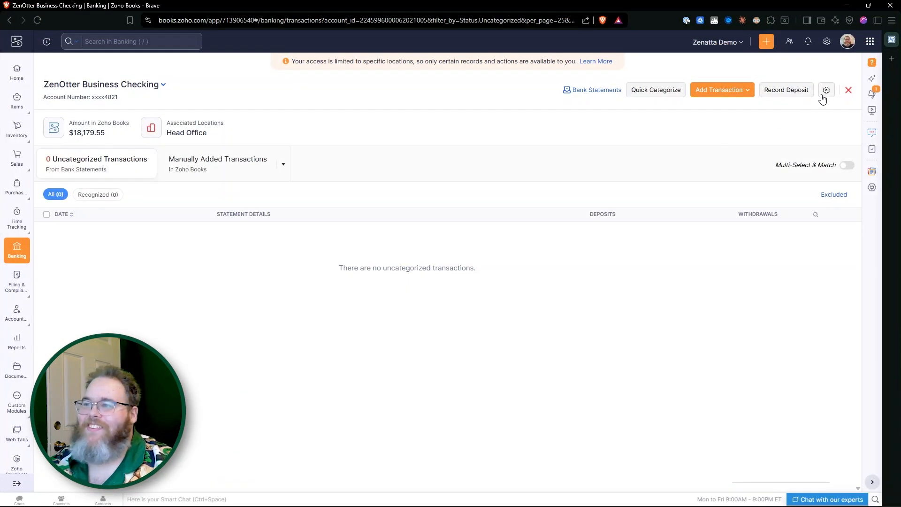
- Open the reconciliations page for ZenOtter Business Checking and place the June bank statement PDF side by side with it
click(826, 89)
click(797, 161)
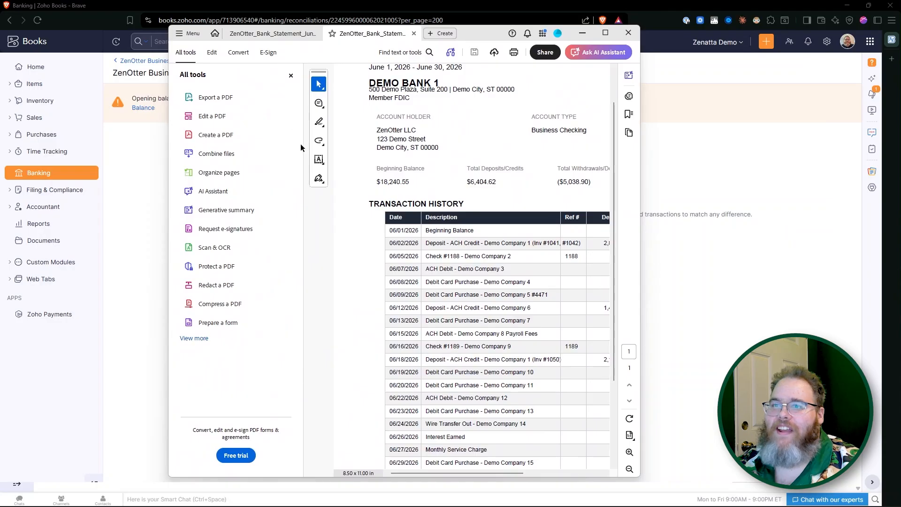
click(290, 75)
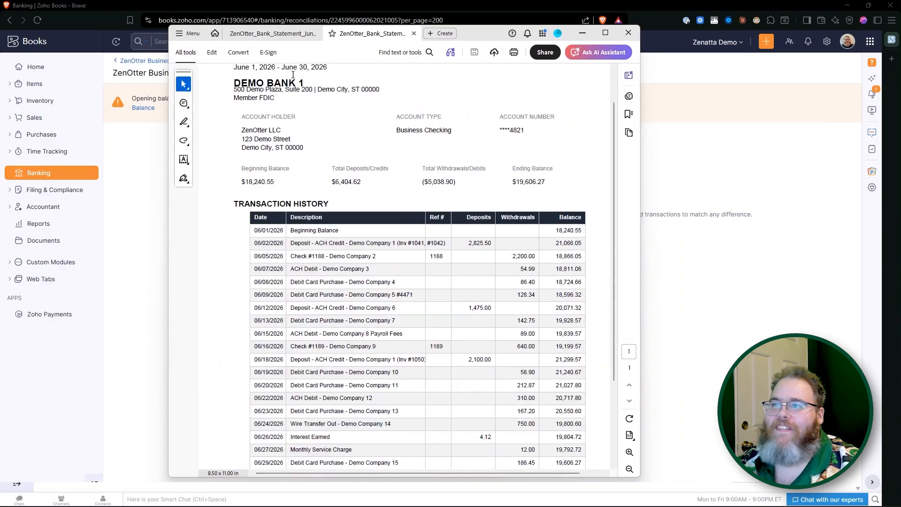
drag(485, 41, 266, 32)
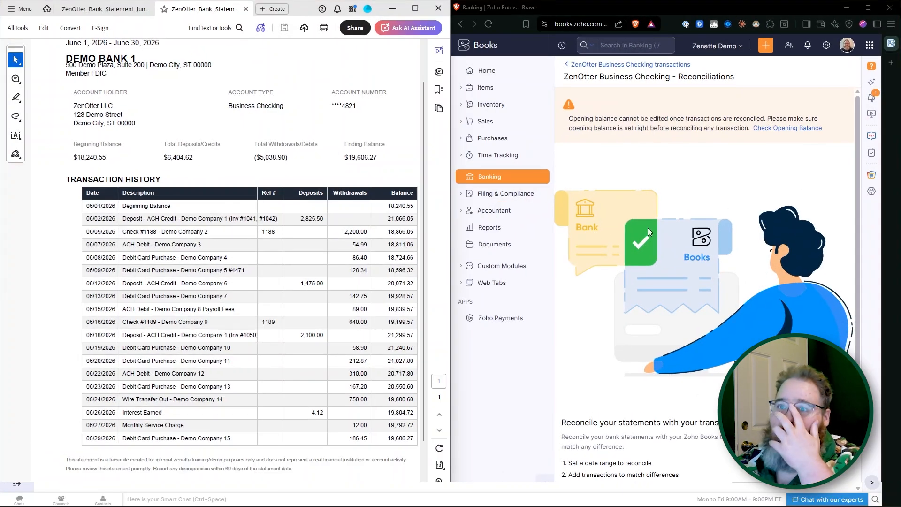
scroll(708, 270, down, 1)
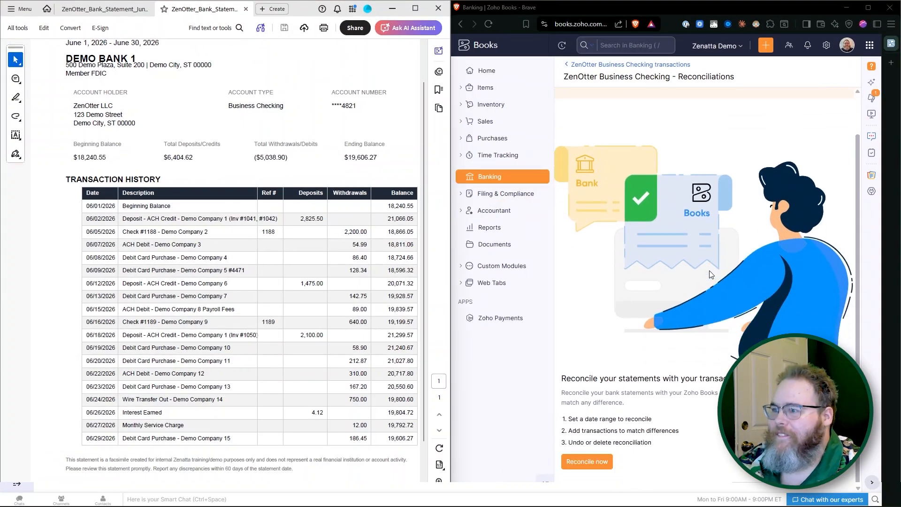
- Create a new reconciliation for the checking account covering 06/01/2026 to 06/30/2026
click(586, 461)
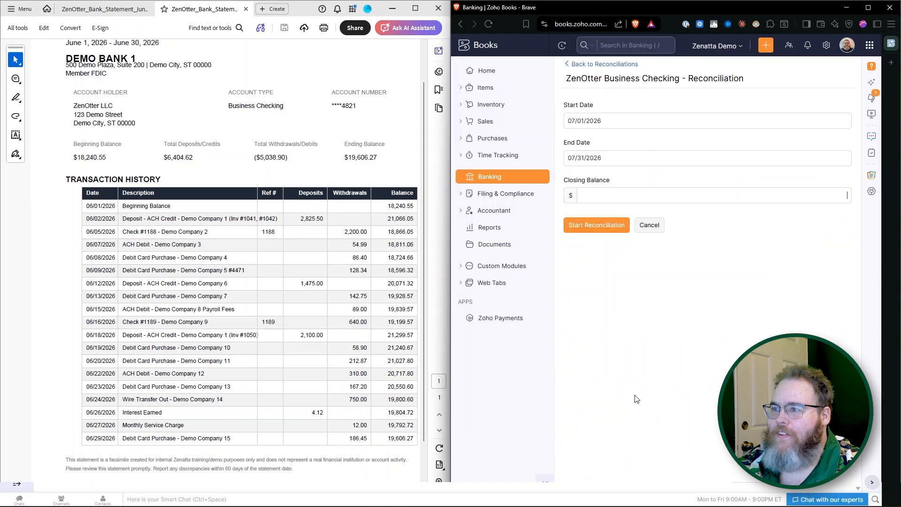
click(609, 120)
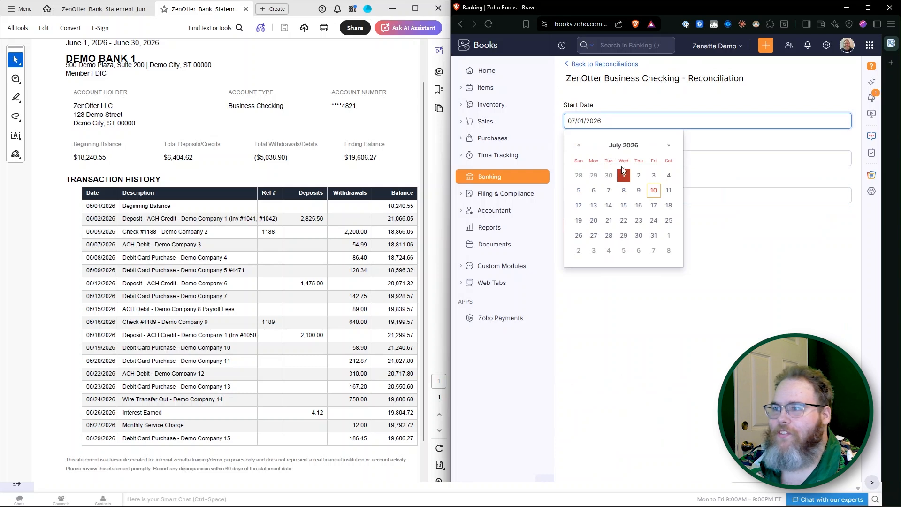
click(581, 147)
click(594, 175)
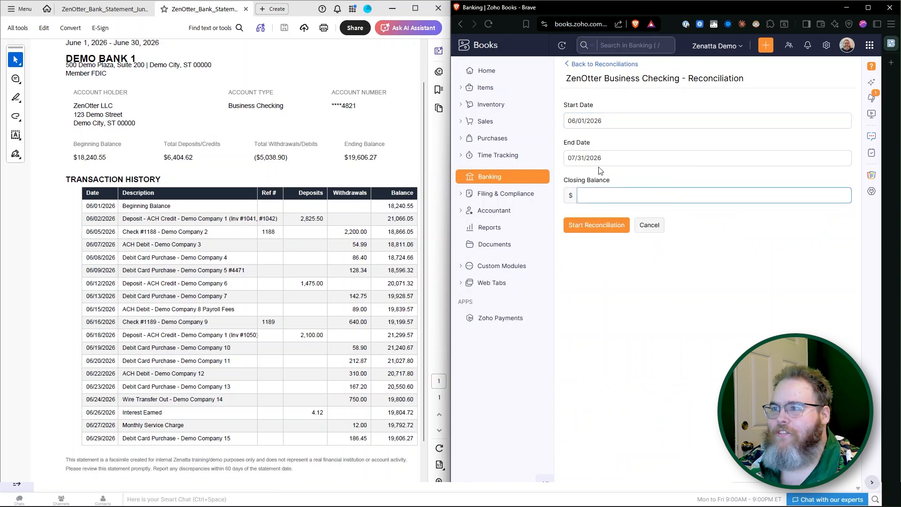
click(602, 161)
click(578, 183)
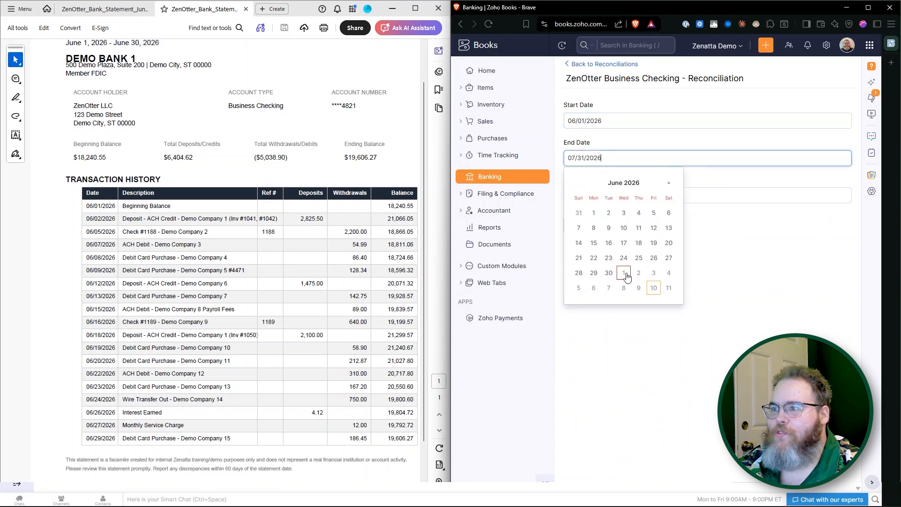
click(609, 274)
- Enter 19606.27 as the closing balance and start the reconciliation
click(620, 195)
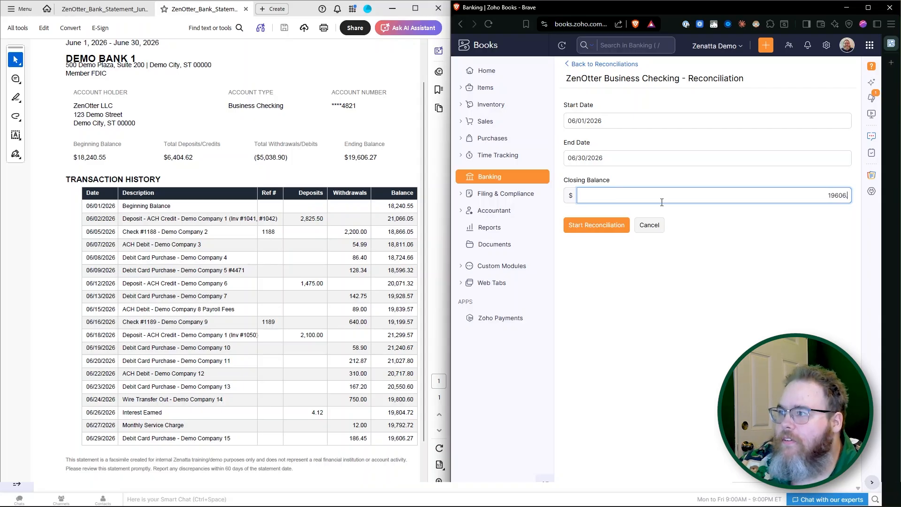
text(.2)
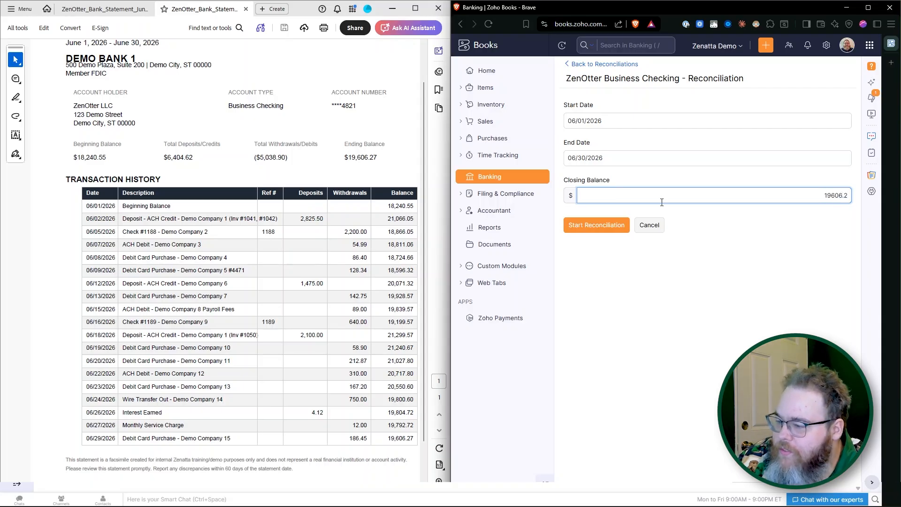
text(7)
click(587, 223)
scroll(242, 235, down, 1)
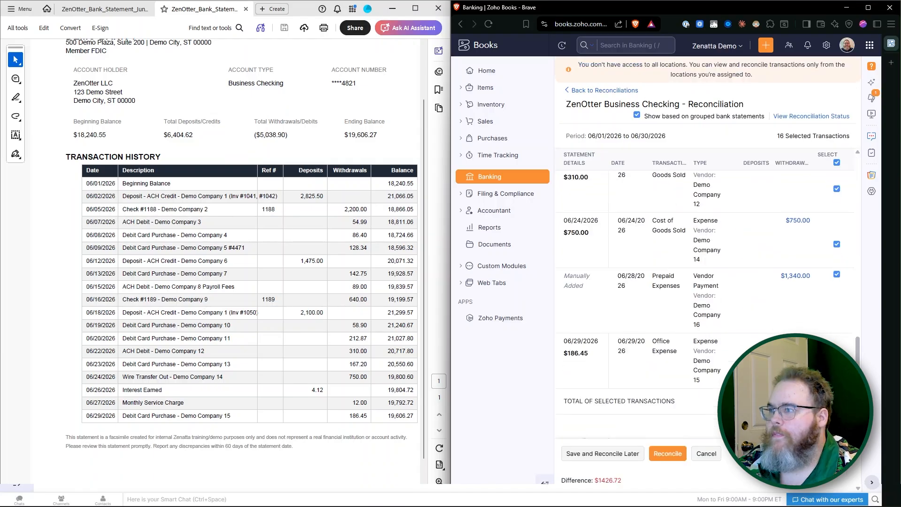
scroll(704, 291, up, 15)
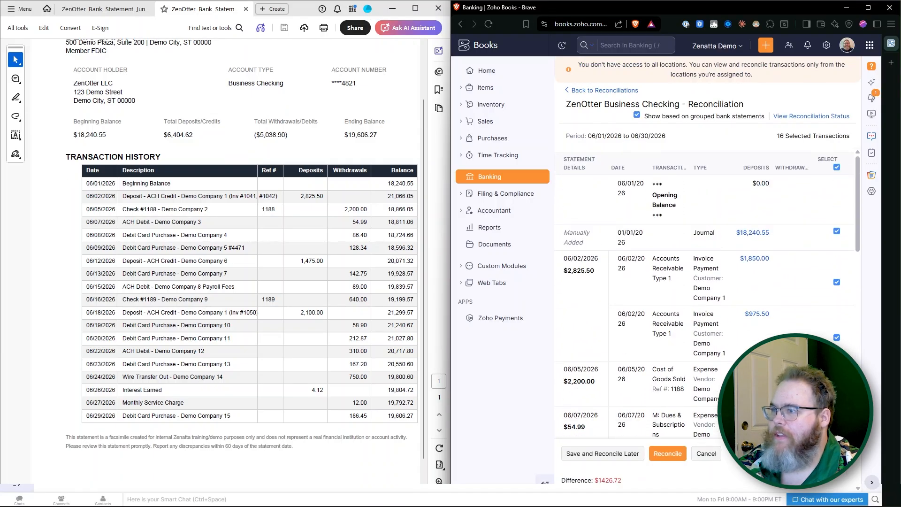
- Deselect all the preselected transactions and select only the manually added $18,240.55 journal entry
scroll(704, 291, down, 15)
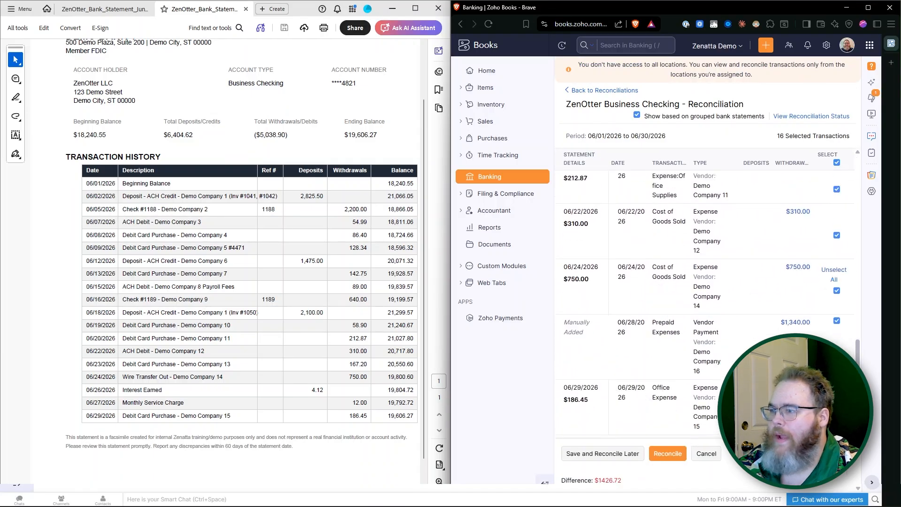
scroll(713, 296, up, 15)
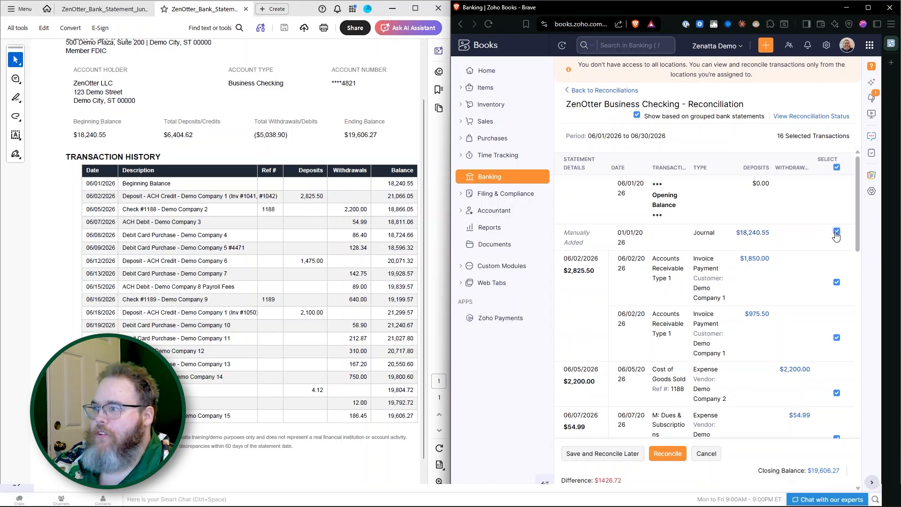
click(837, 167)
click(837, 231)
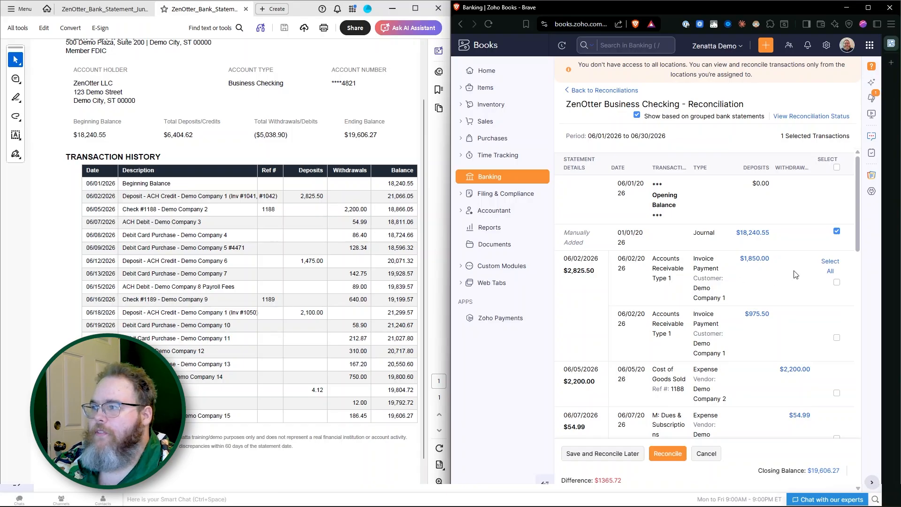
- Select both 06/02/2026 Demo Company 1 invoice payments, the 06/05/2026 $2,200.00 expense and the 06/07/2026 $54.99 expense, checking them against the bank statement
click(837, 282)
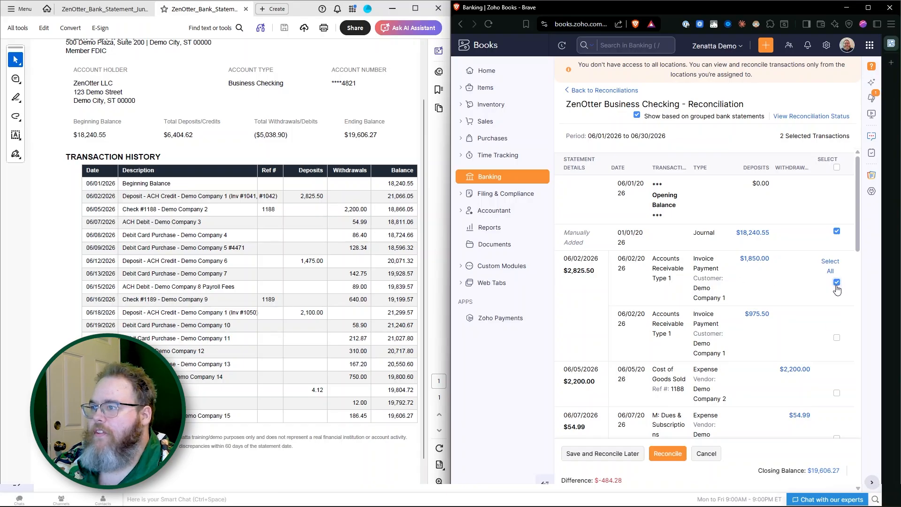
click(836, 339)
scroll(756, 310, down, 2)
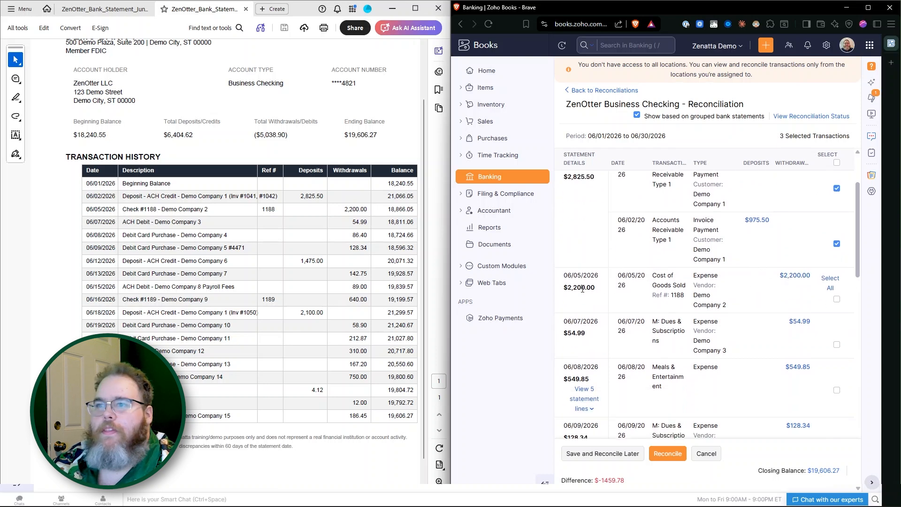
double_click(345, 213)
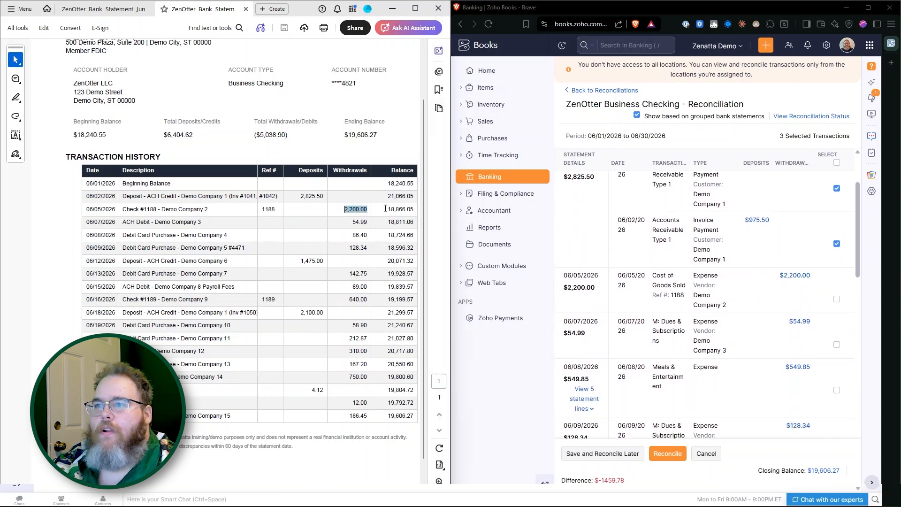
click(837, 298)
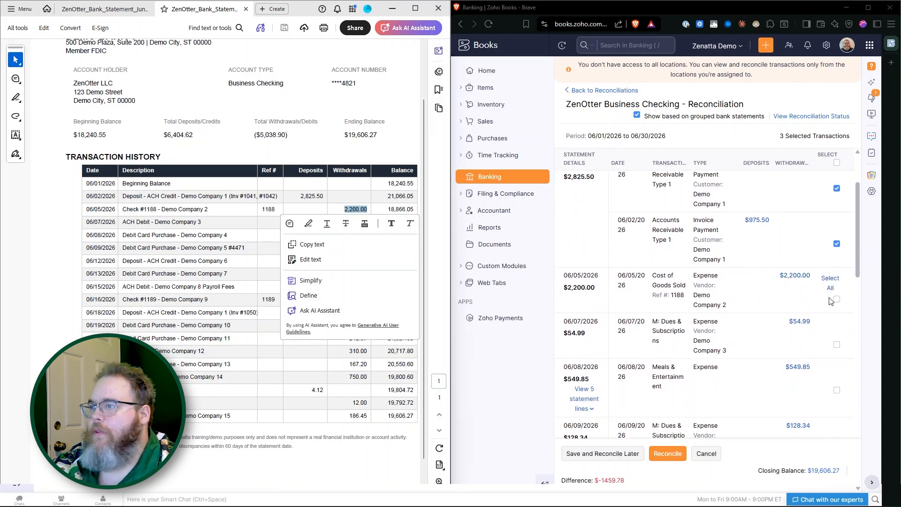
click(312, 244)
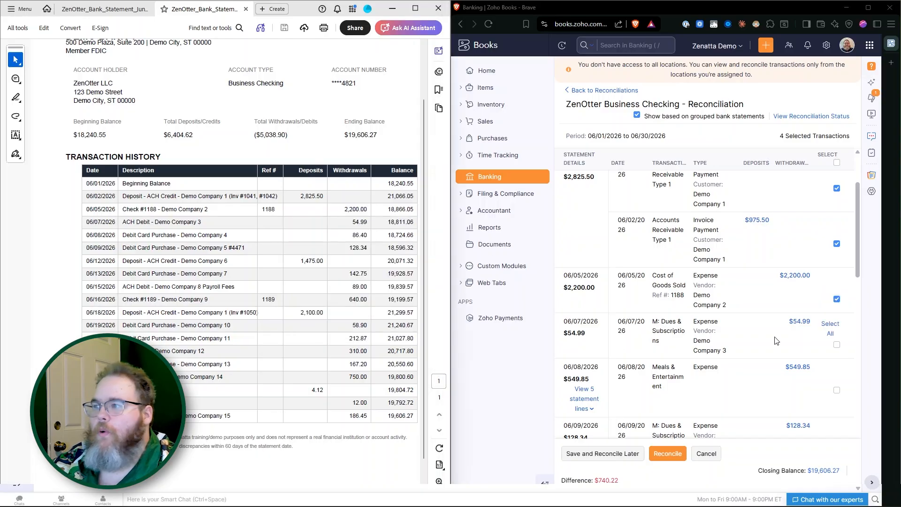
click(836, 345)
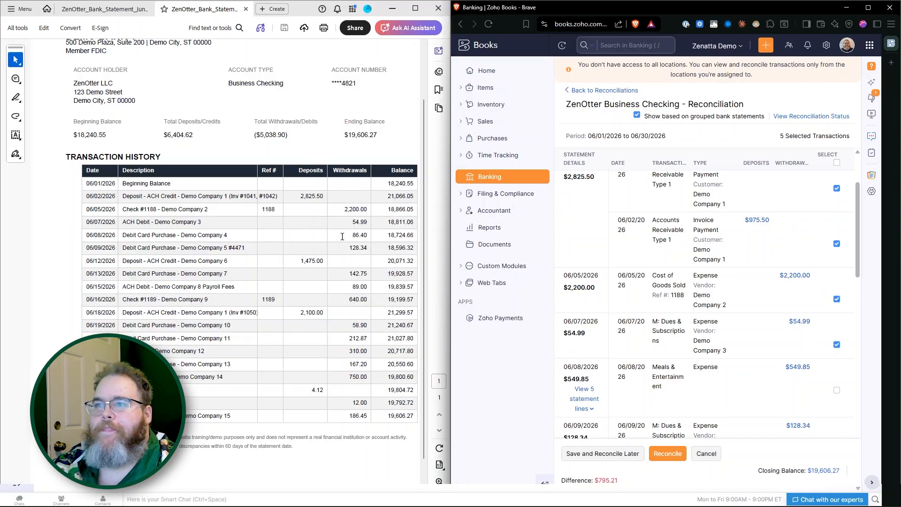
- Maximize the reconciliation window and examine the statement lines grouped under the 06/08/2026 Meals & Entertainment expense
scroll(590, 312, down, 1)
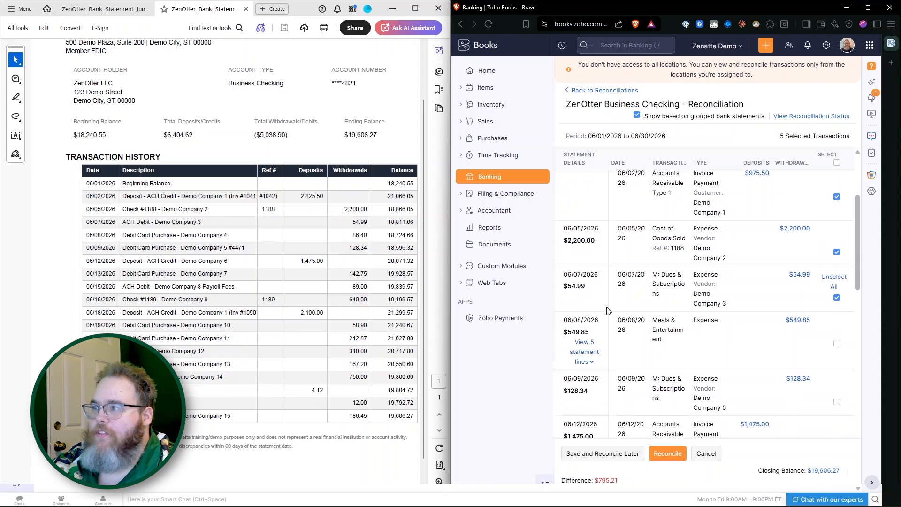
click(868, 7)
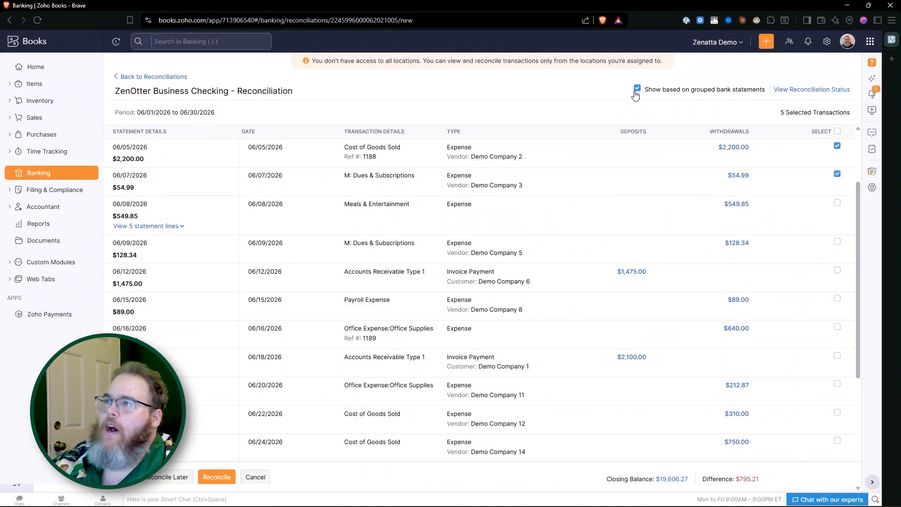
drag(644, 89, 766, 94)
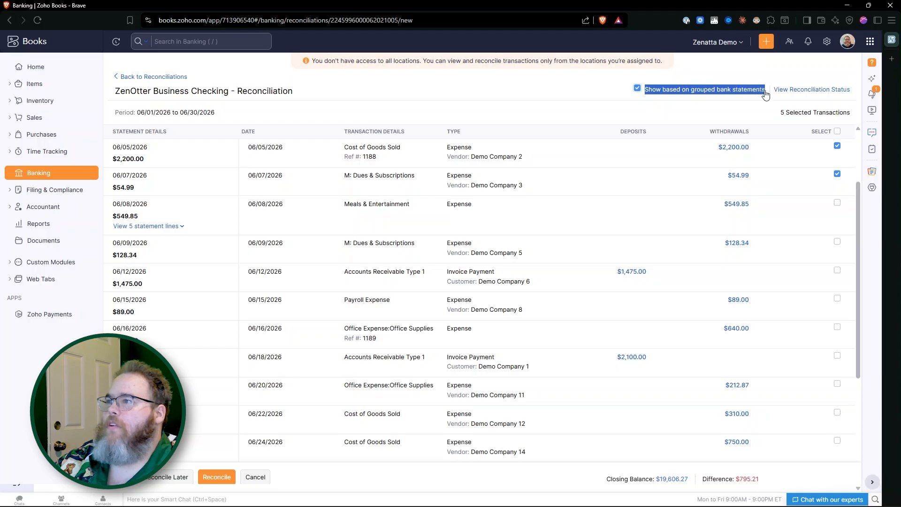
click(606, 108)
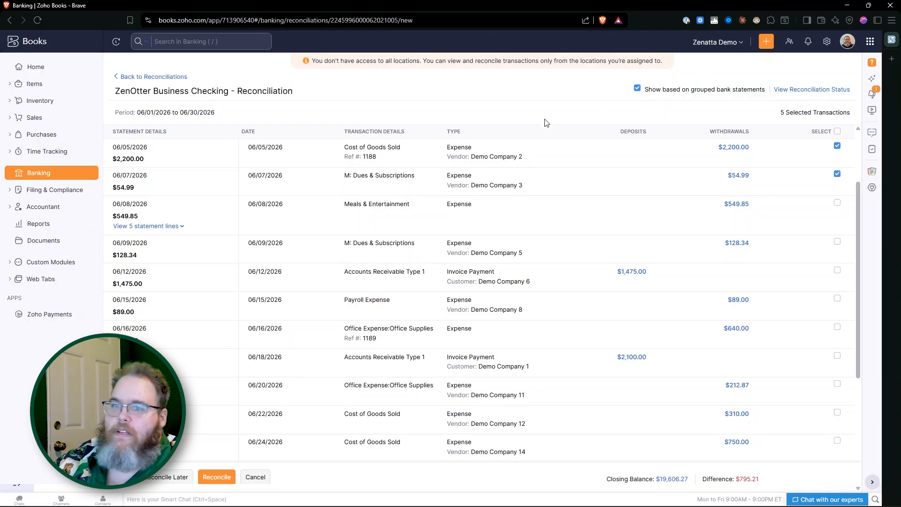
click(164, 228)
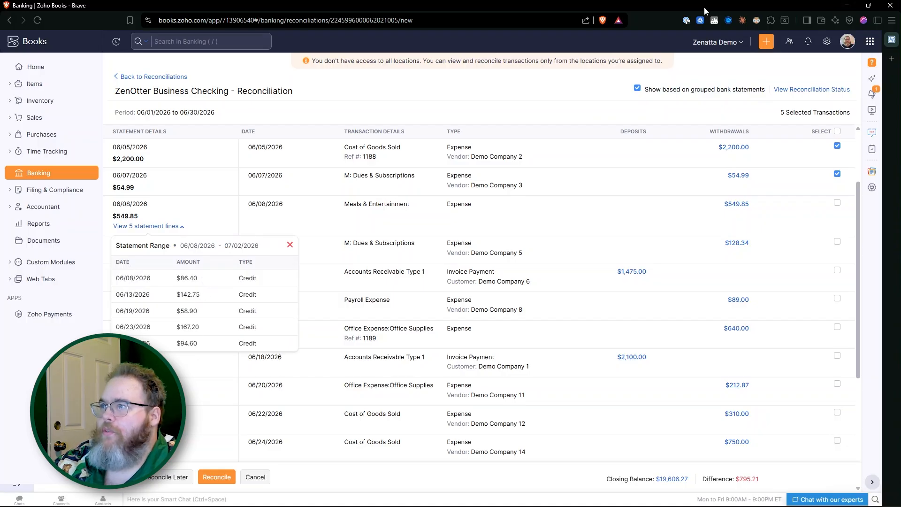
- Restore the side-by-side layout of the reconciliation window and the bank statement PDF
mouse_move(868, 7)
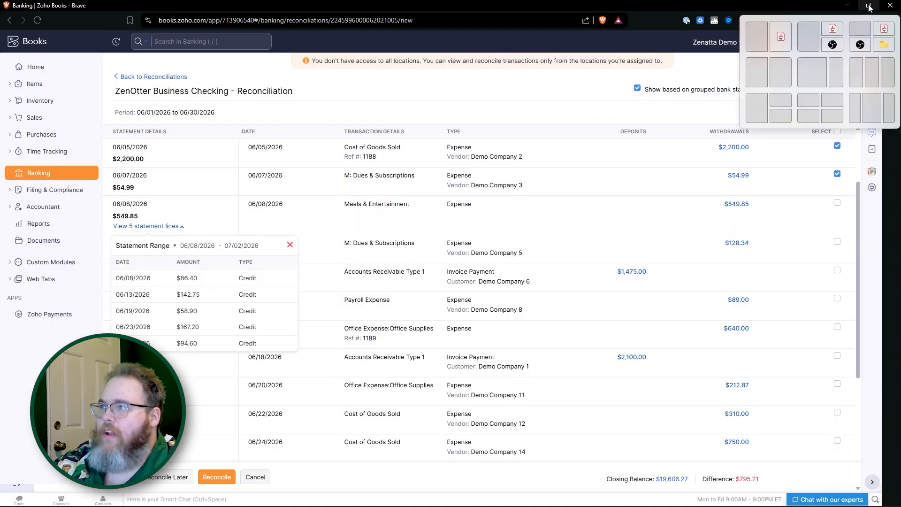
click(867, 7)
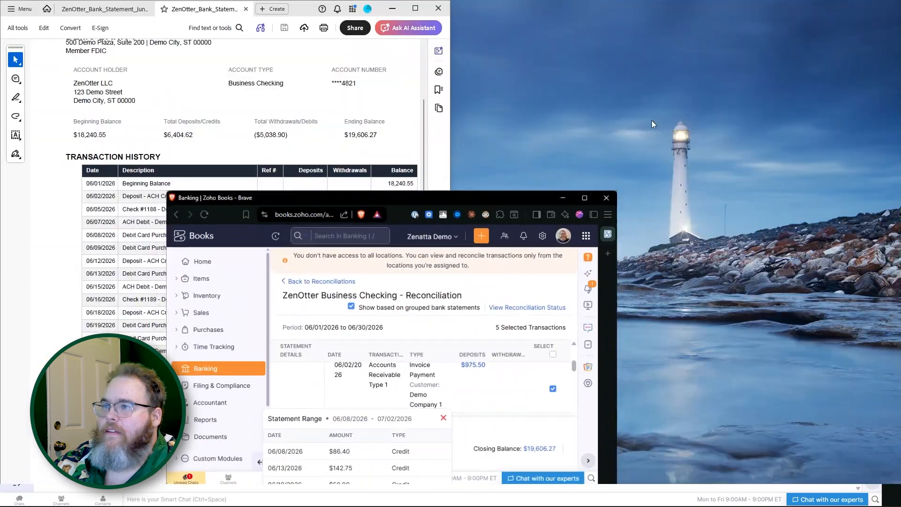
drag(430, 197, 384, 31)
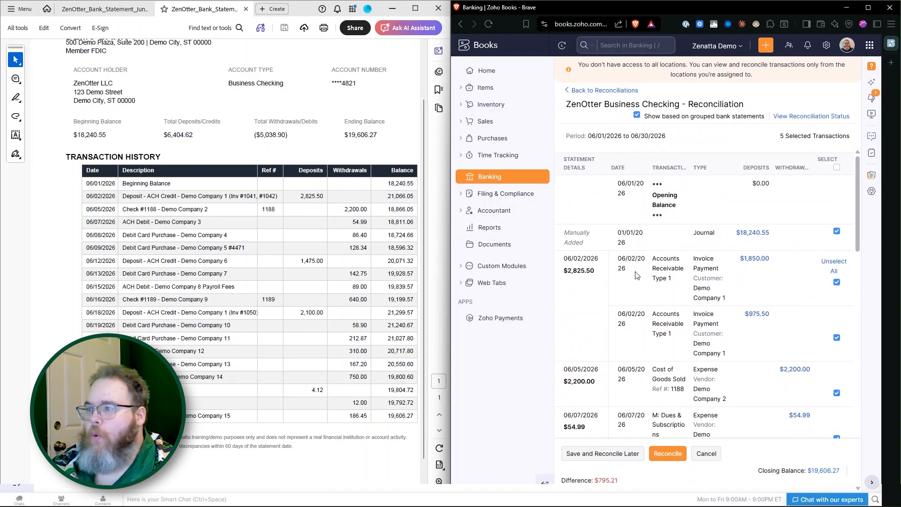
- Review the grouped statement lines of the 06/08/2026 Meals & Entertainment expense of $549.85 and select that expense for reconciliation
scroll(638, 298, down, 2)
scroll(638, 298, down, 1)
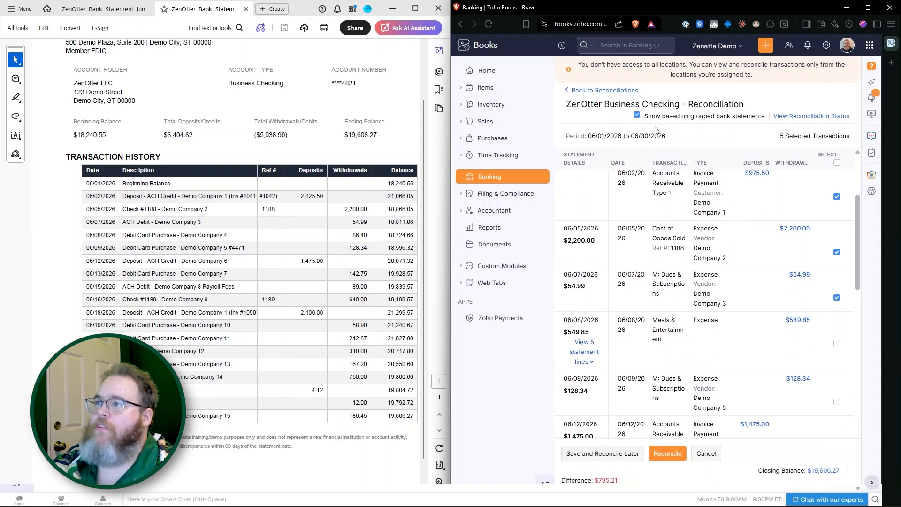
drag(646, 117, 756, 124)
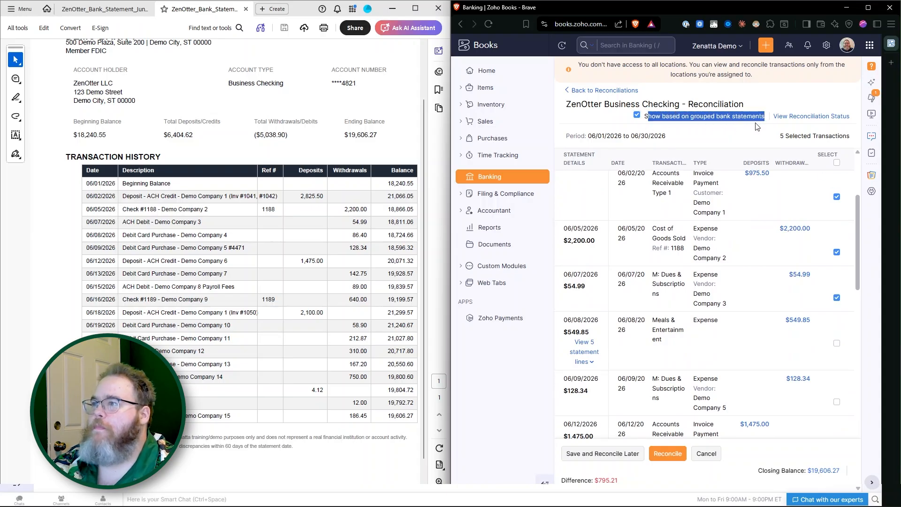
click(712, 122)
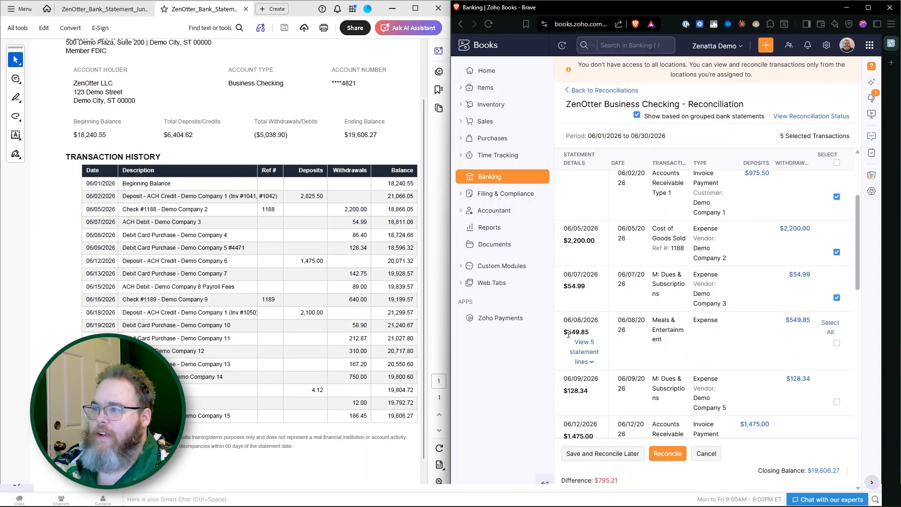
drag(568, 332, 589, 332)
click(592, 349)
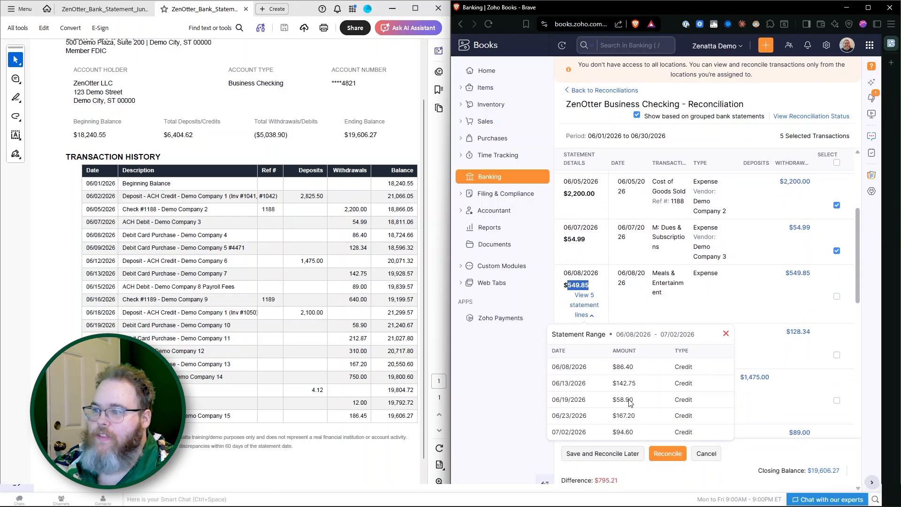
drag(636, 367, 609, 367)
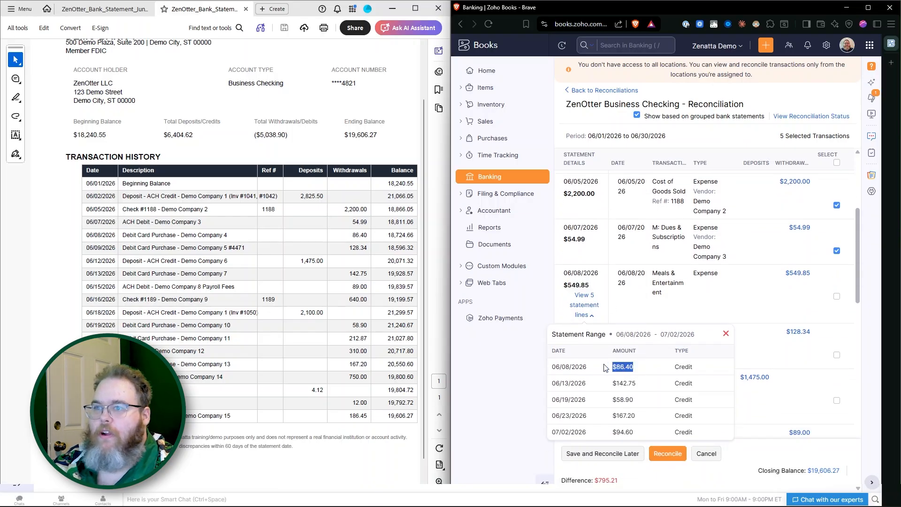
click(725, 335)
click(837, 296)
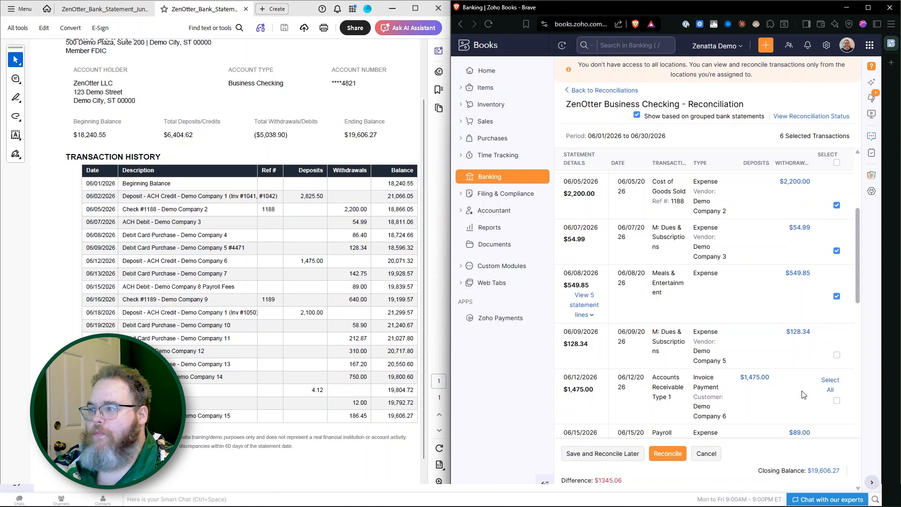
- Select the 06/12/2026 $1,475.00 invoice payment, the 06/09/2026 $128.34 expense and the 06/15/2026 $89.00 payroll expense
click(837, 402)
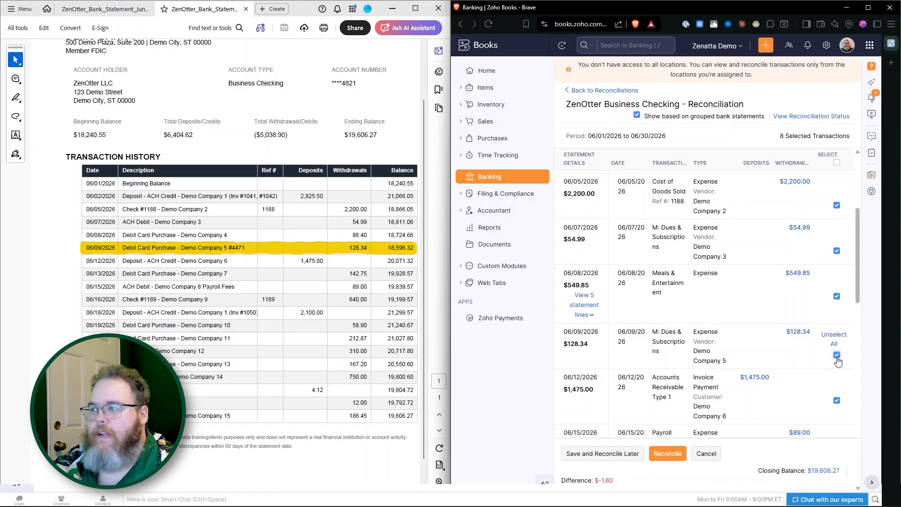
click(837, 357)
scroll(826, 361, down, 2)
click(836, 363)
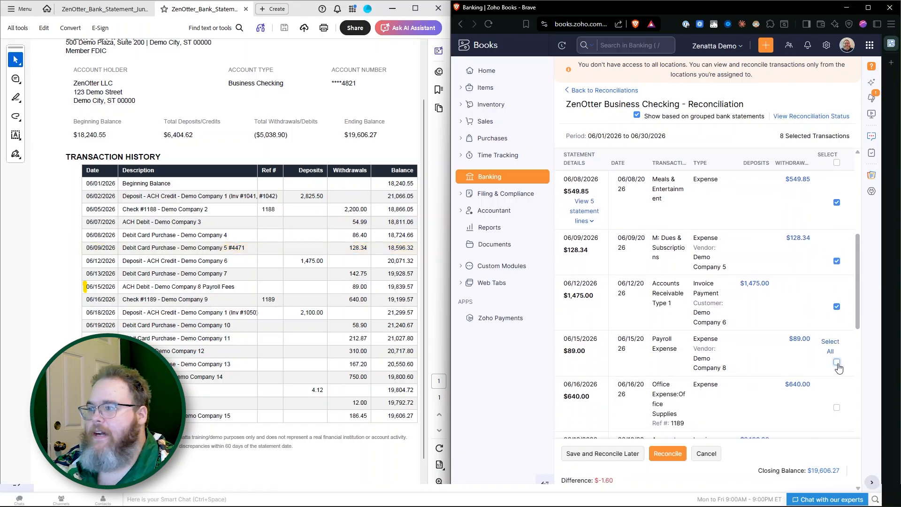
- Select the 06/16/2026 $640.00 office supplies expense and the 06/18/2026 $2,100.00 invoice payment from Demo Company 1
scroll(790, 370, down, 1)
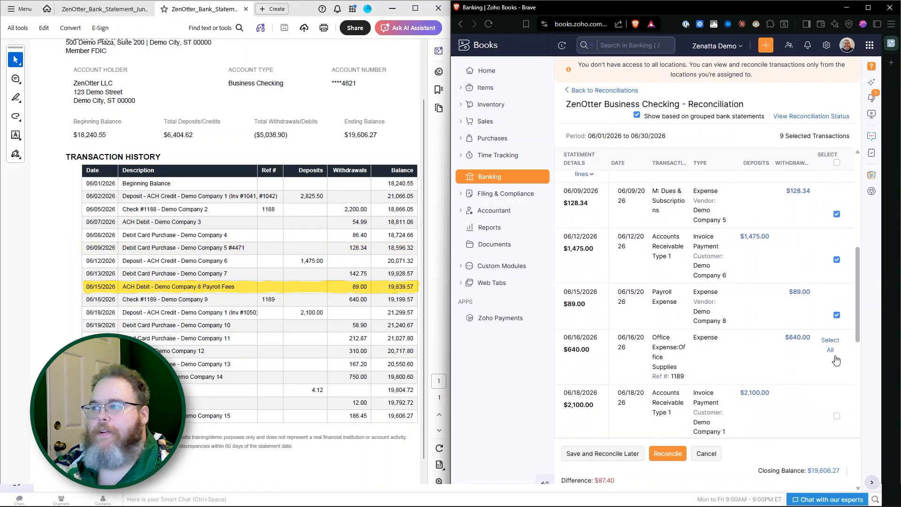
click(836, 361)
scroll(791, 373, down, 1)
scroll(792, 374, down, 1)
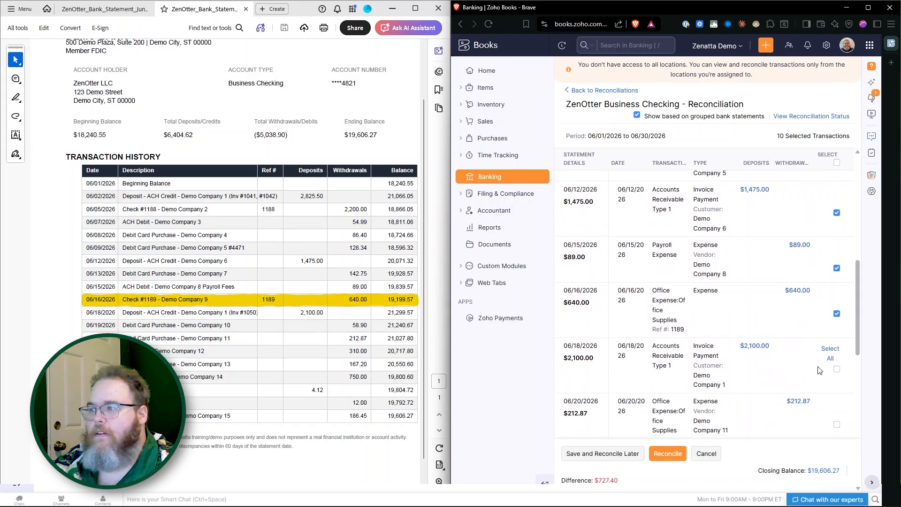
click(836, 369)
scroll(826, 377, down, 1)
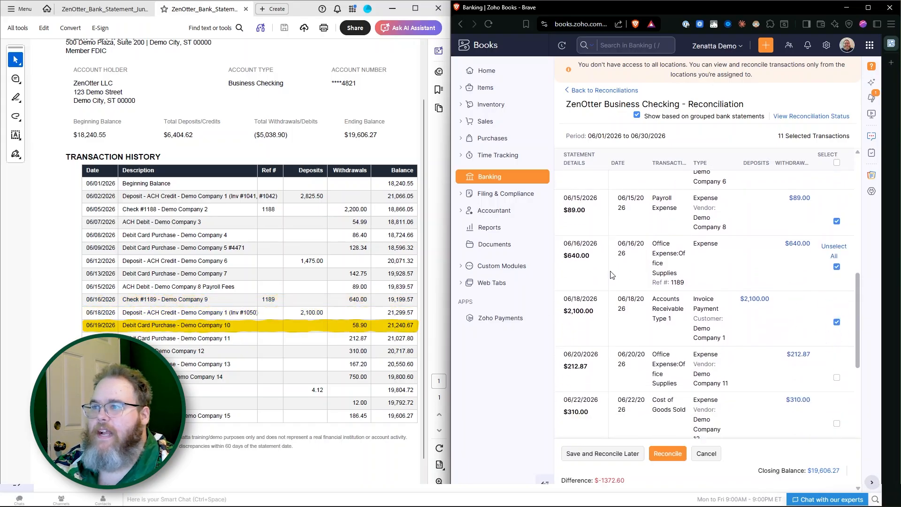
- Compare the 06/19/2026 and 06/13/2026 lines grouped under the Meals & Entertainment expense with the debit card purchases on the bank statement
scroll(600, 270, up, 5)
click(576, 271)
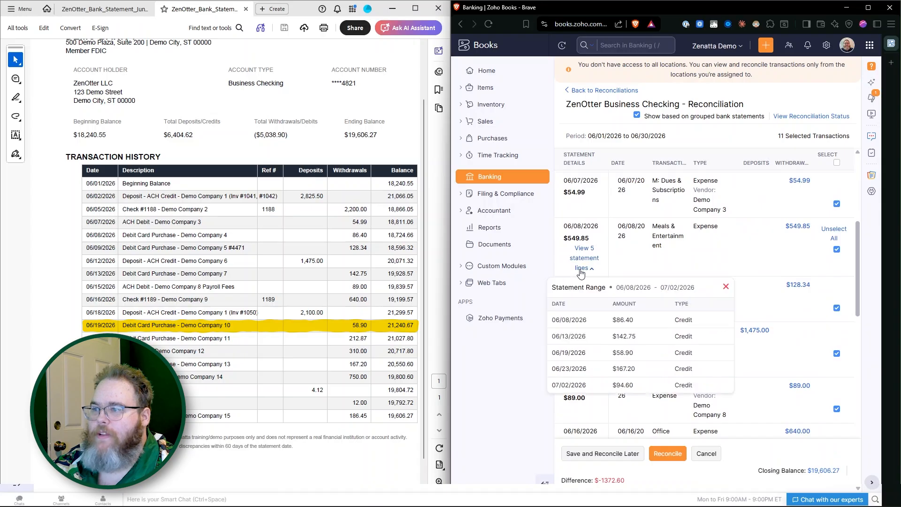
drag(636, 352, 617, 351)
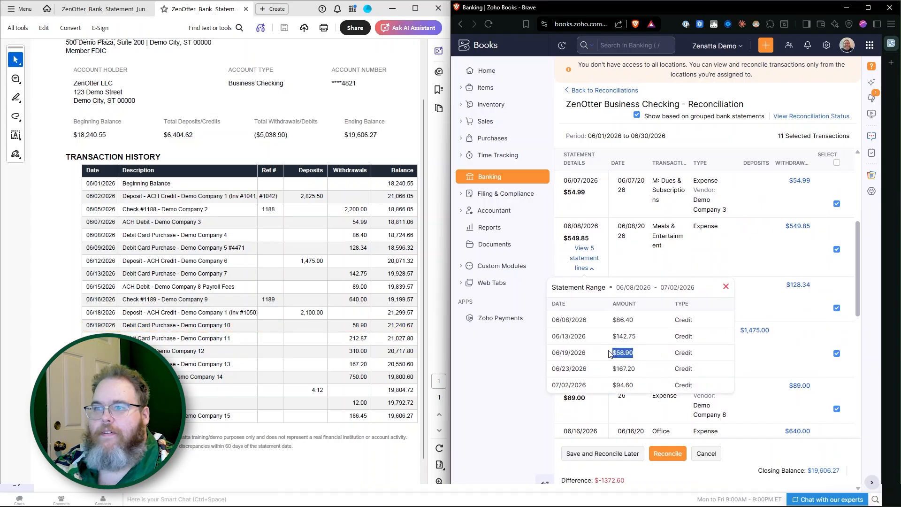
drag(367, 277, 347, 277)
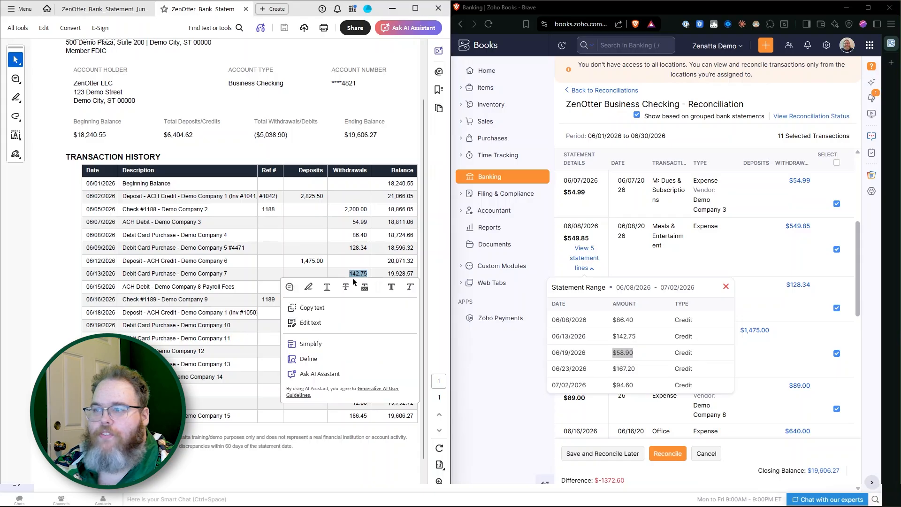
drag(638, 335, 605, 339)
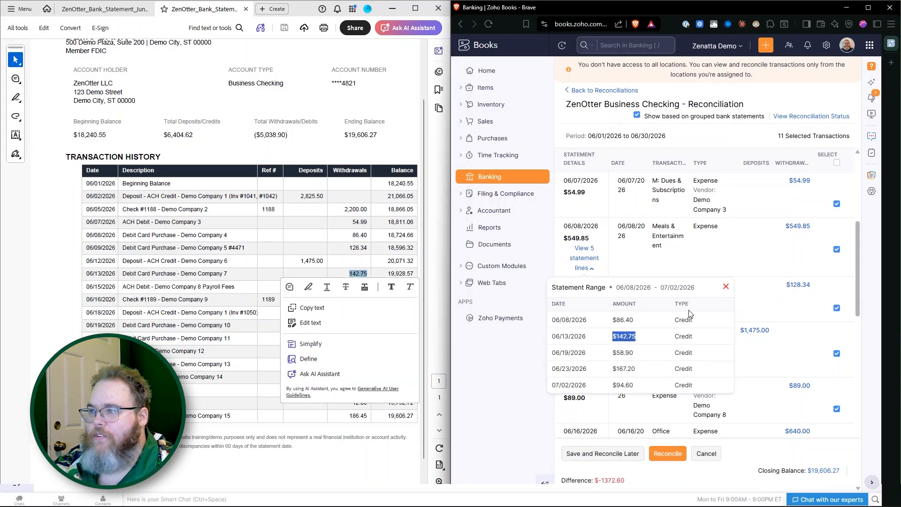
click(725, 286)
click(330, 242)
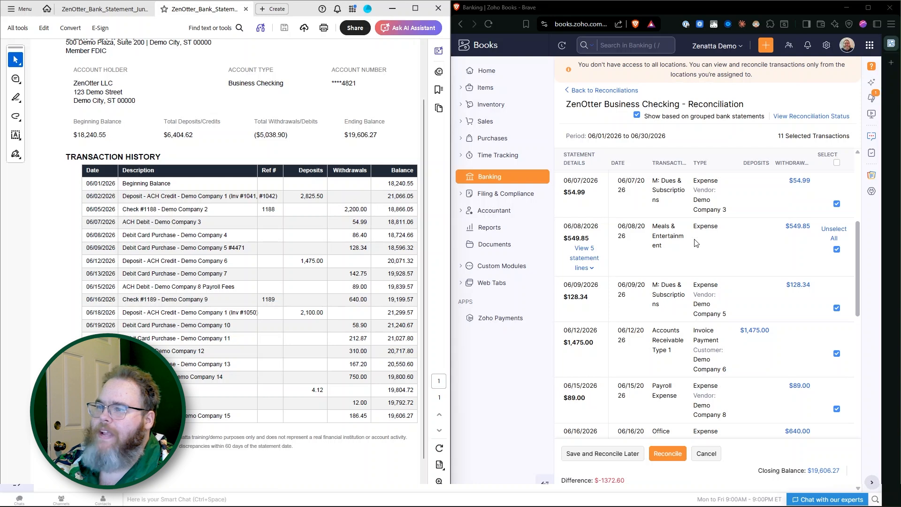
- Match the 06/20/2026 Demo Company 11 purchase on the bank statement and select its $212.87 office supplies expense
scroll(726, 248, down, 5)
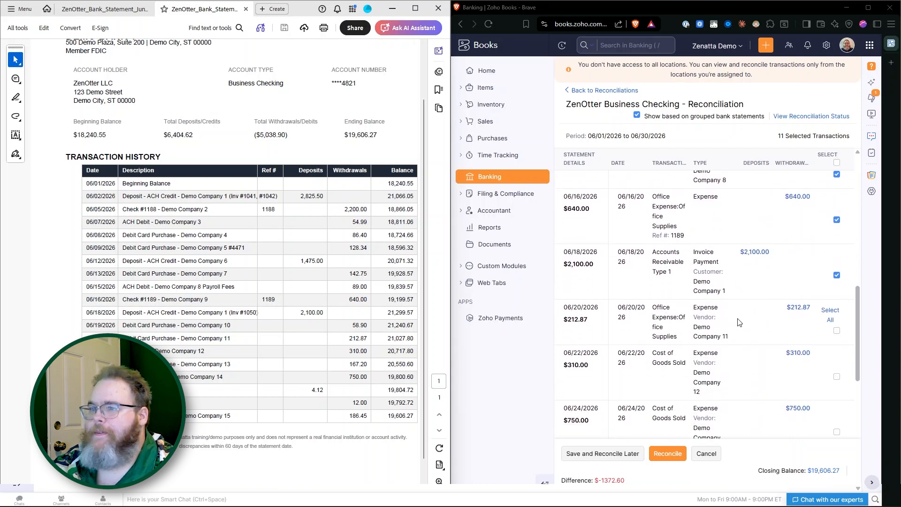
mouse_move(83, 338)
mouse_down()
mouse_move(367, 337)
mouse_move(356, 351)
mouse_move(388, 351)
mouse_up()
click(836, 331)
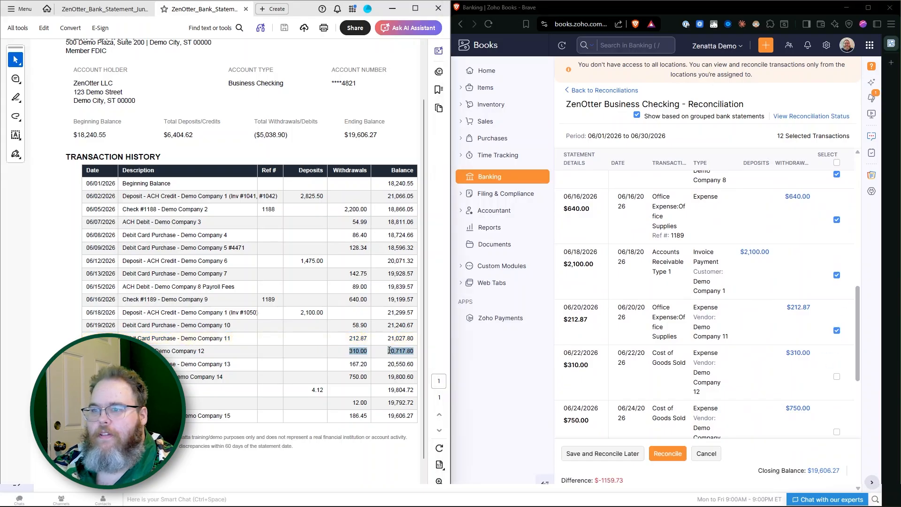
- Select the 06/22/2026 $310.00 and 06/24/2026 $750.00 Cost of Goods Sold expenses that match the bank statement
click(836, 376)
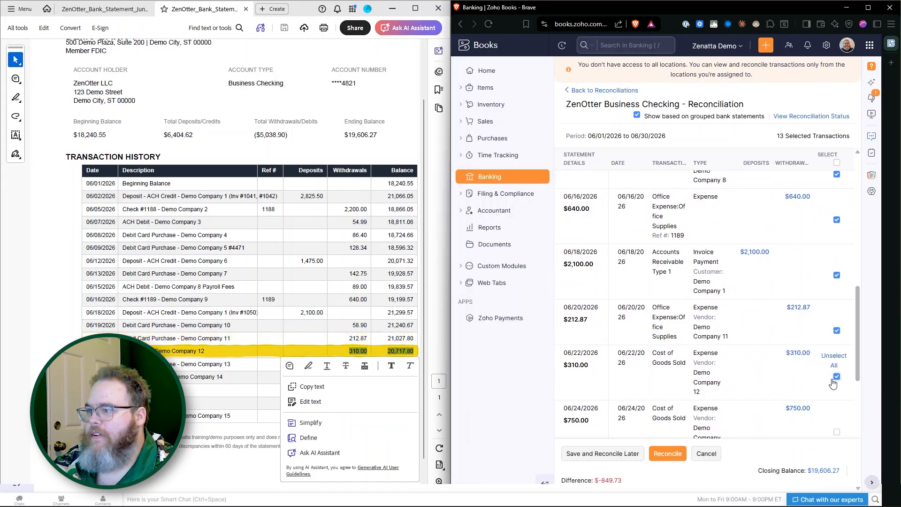
click(354, 315)
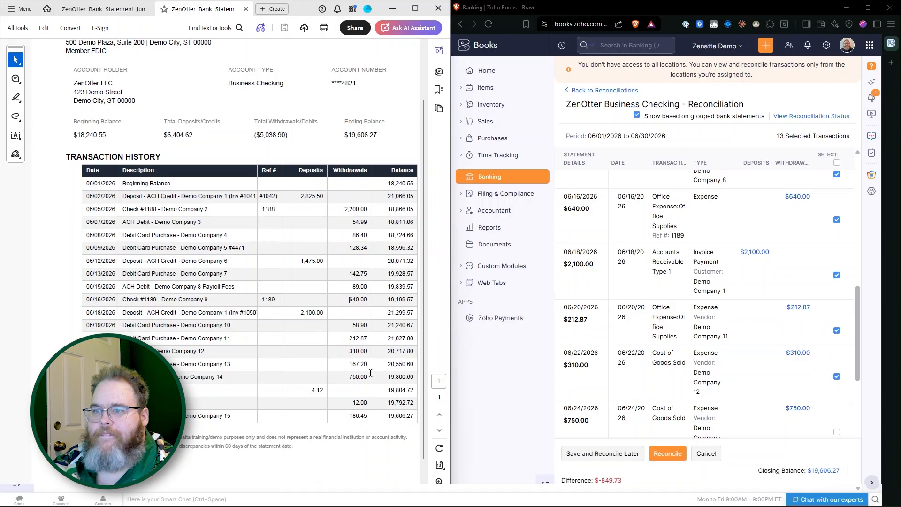
scroll(837, 380, down, 2)
click(837, 384)
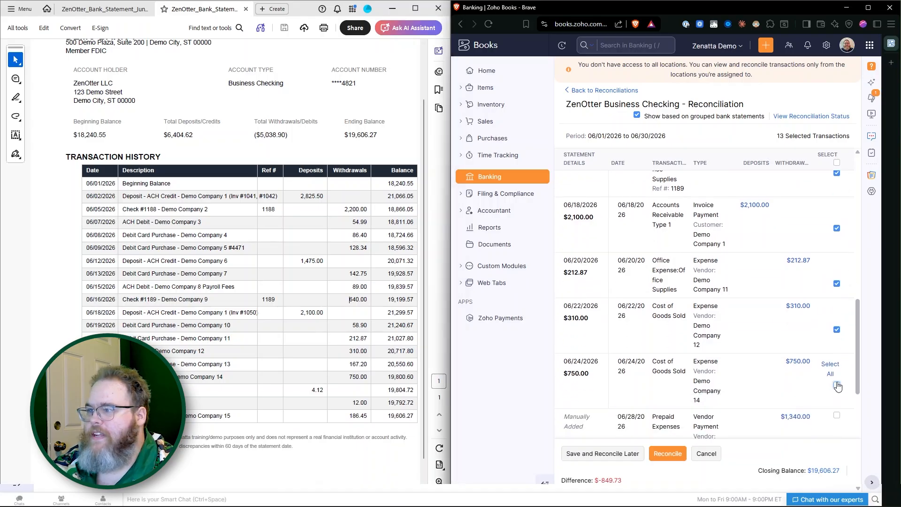
click(836, 384)
- Compare the Demo Company 13 debit card purchase on the bank statement with the lines grouped under the Meals & Entertainment expense
drag(344, 365, 371, 364)
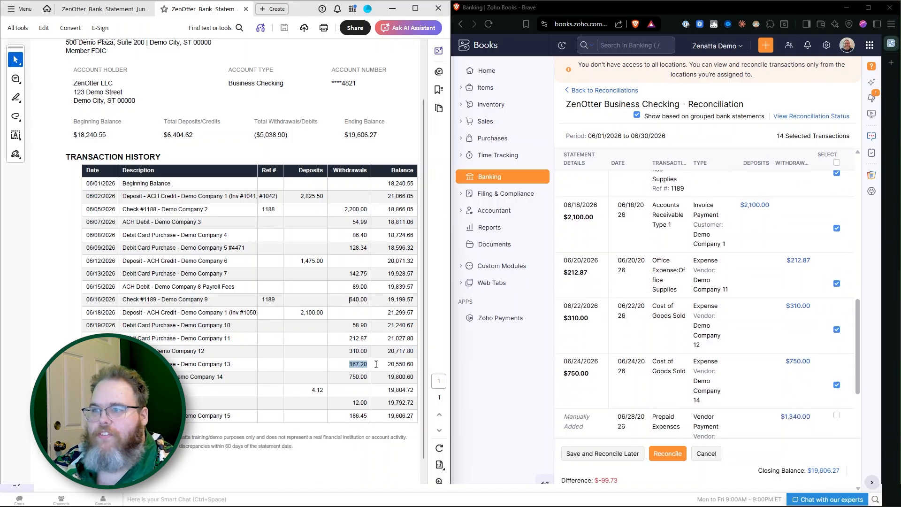
scroll(608, 320, up, 3)
scroll(608, 321, up, 2)
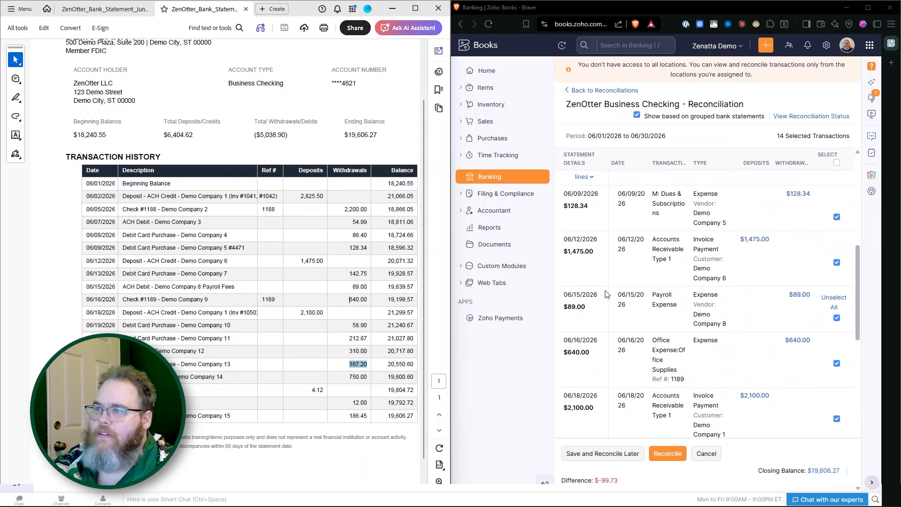
click(584, 216)
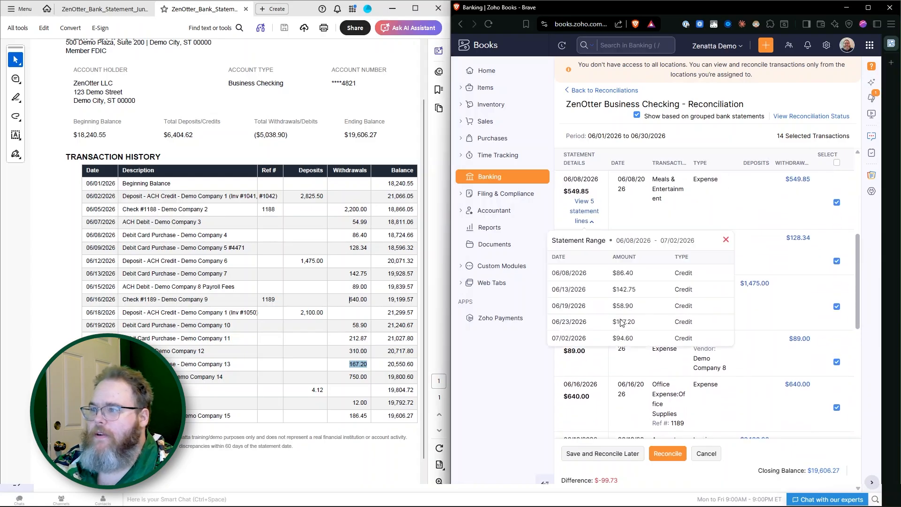
click(725, 240)
- Select the 06/28/2026 $1,340.00 vendor payment to Demo Company 16 and the 06/29/2026 $186.45 office expense
scroll(371, 366, down, 1)
scroll(842, 389, down, 3)
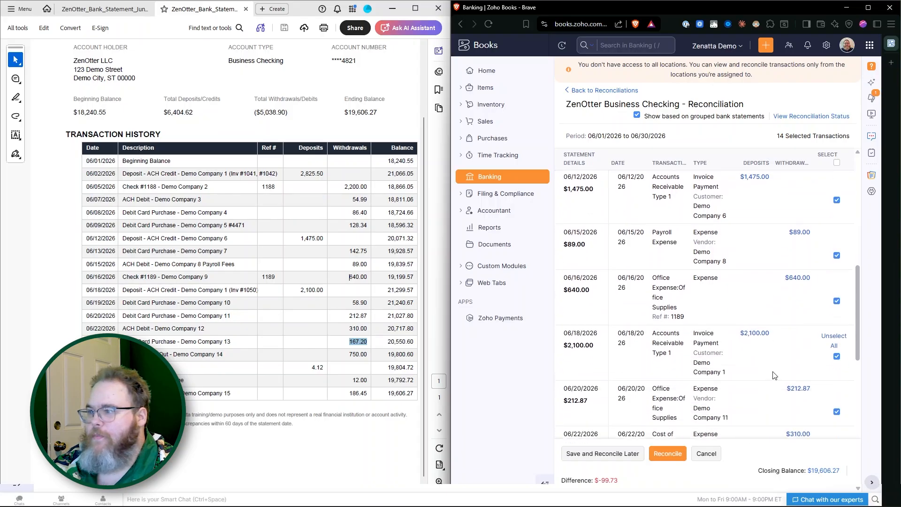
scroll(846, 392, down, 3)
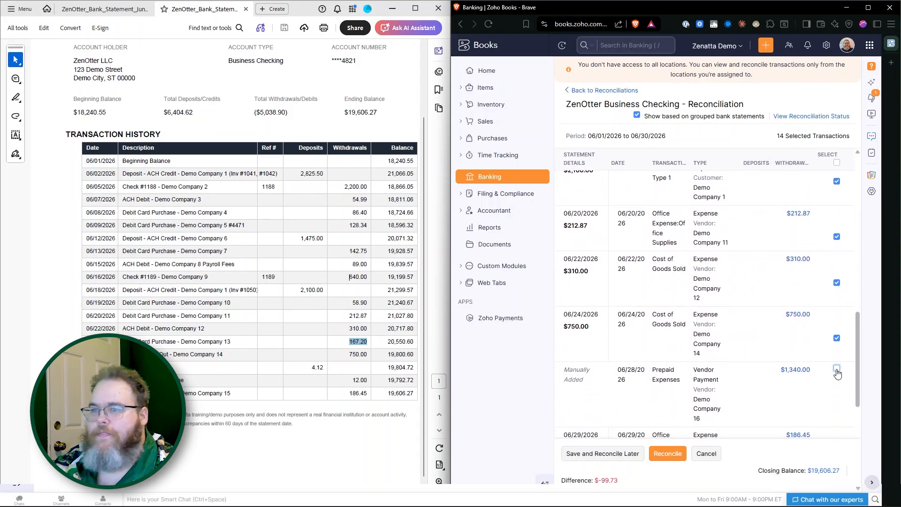
click(836, 369)
scroll(837, 370, down, 2)
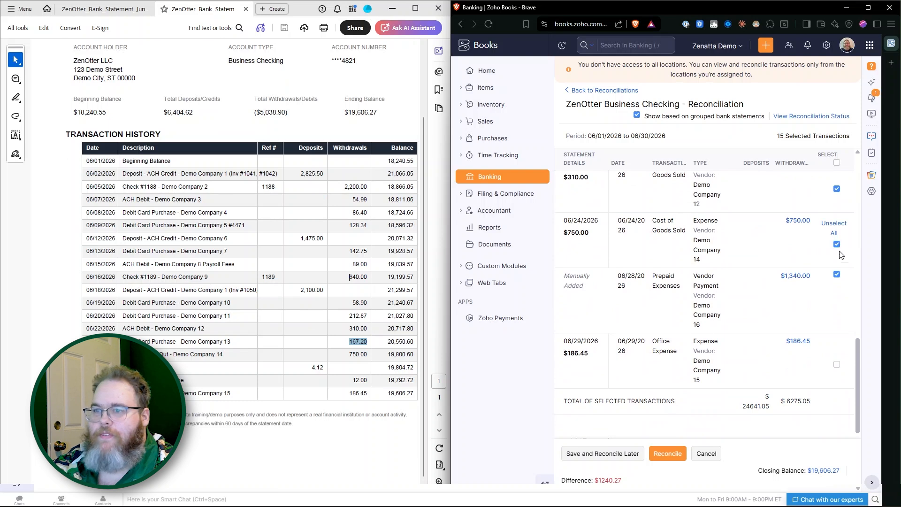
click(836, 368)
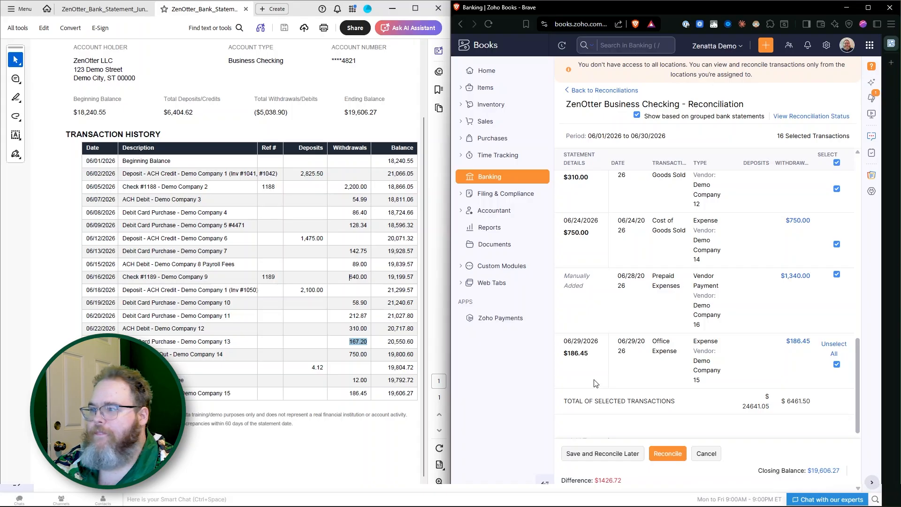
- Check the reconciliation difference and examine the date and type of the manually added vendor payment to Demo Company 16
scroll(594, 382, down, 4)
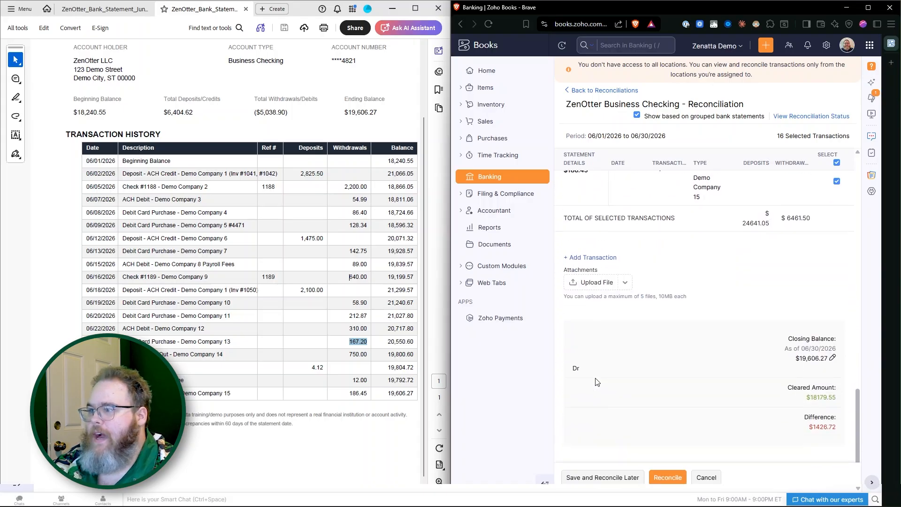
drag(813, 426, 840, 431)
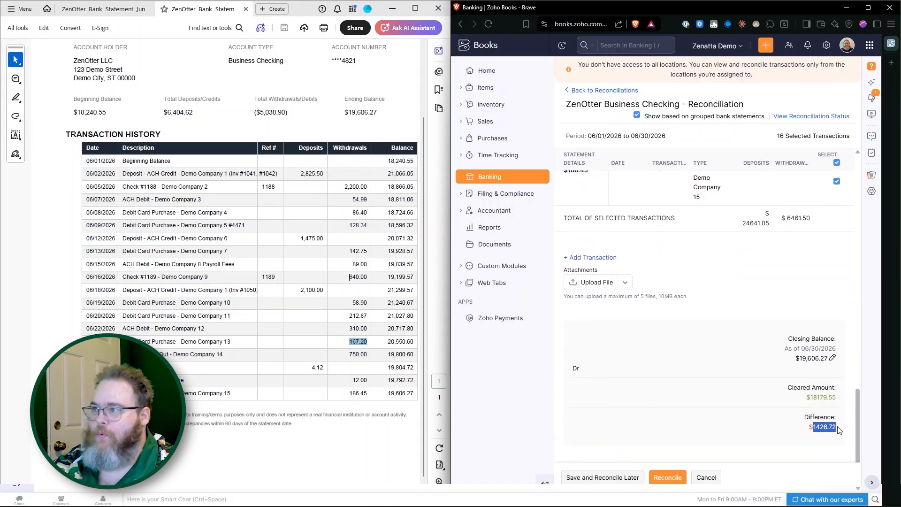
scroll(700, 341, up, 2)
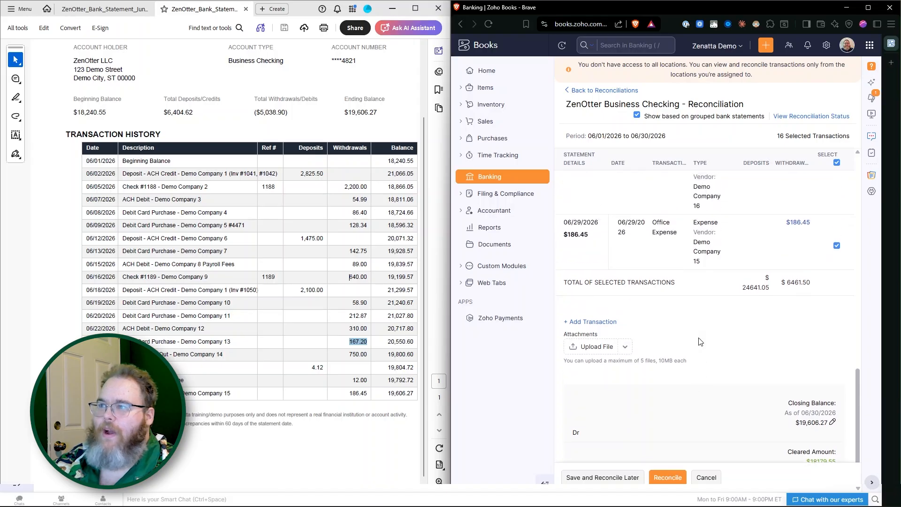
scroll(695, 341, up, 1)
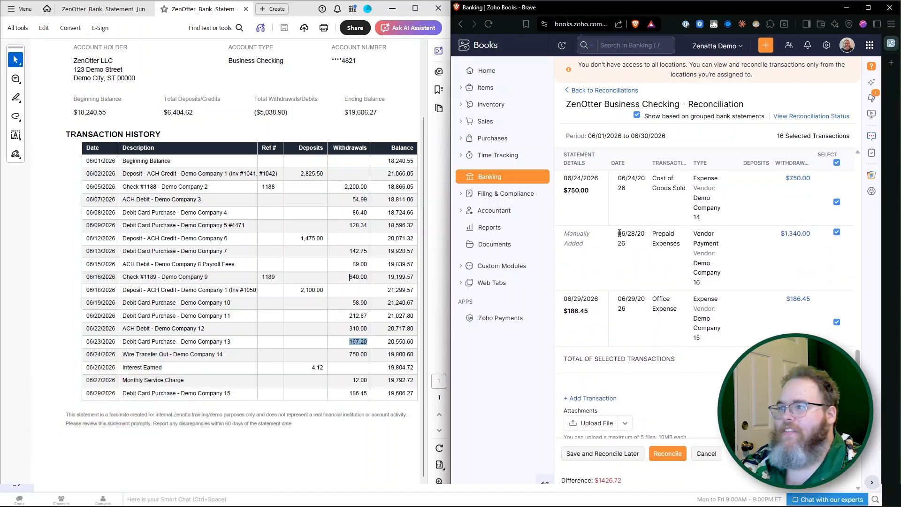
drag(614, 237, 649, 233)
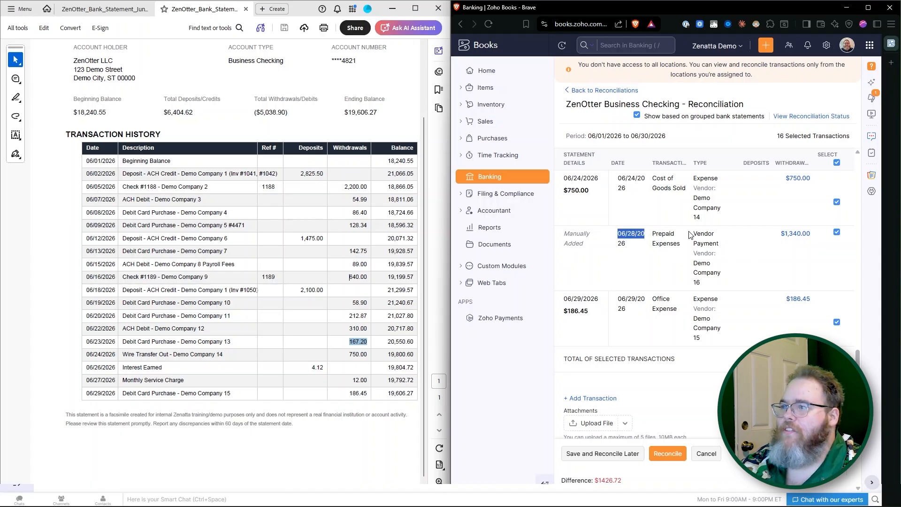
drag(689, 235, 725, 248)
click(707, 241)
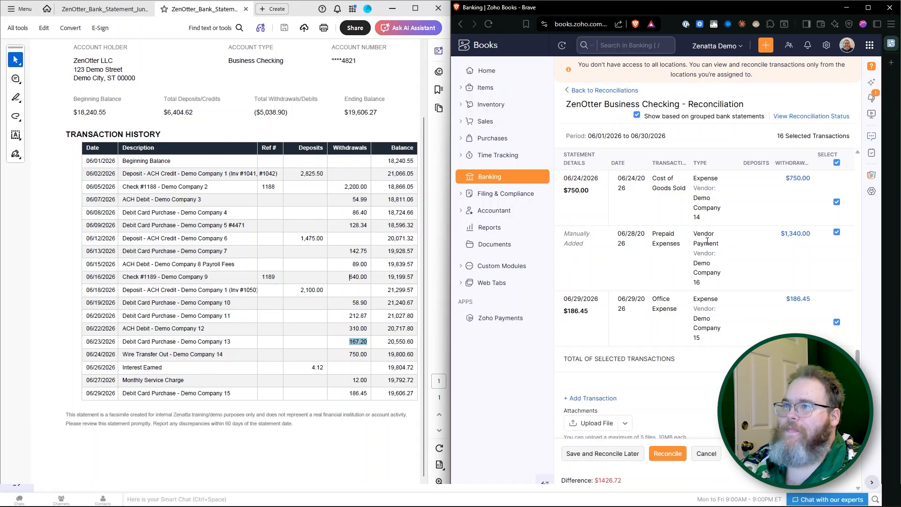
- Maximize the browser window, deselect the $1,340.00 vendor payment to Demo Company 16, and save the reconciliation to finish later
click(868, 7)
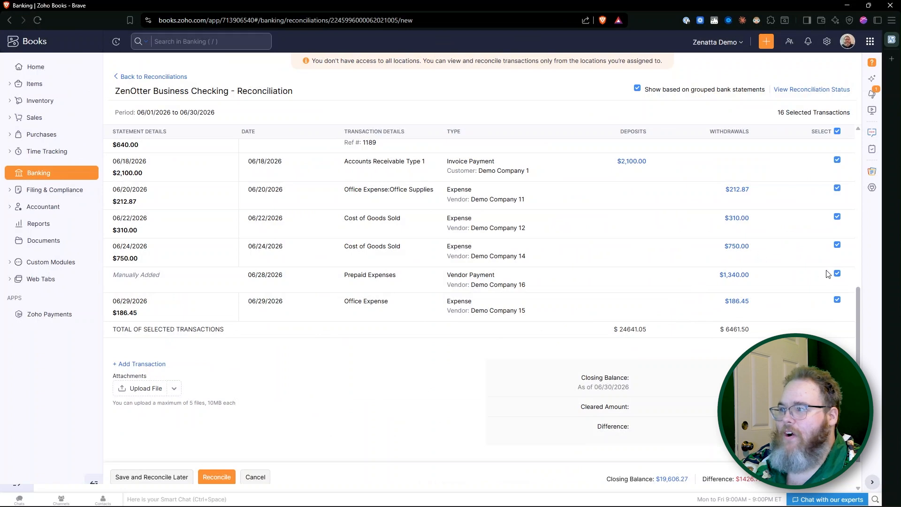
click(838, 275)
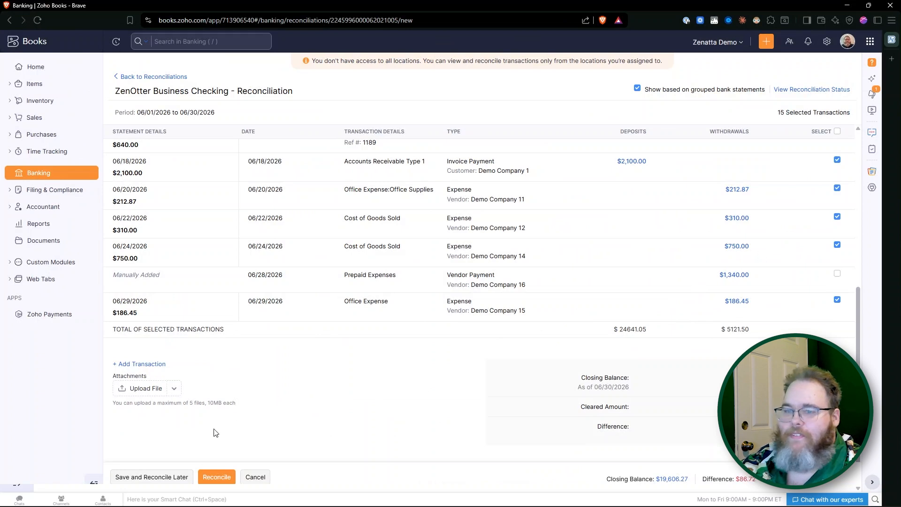
click(168, 475)
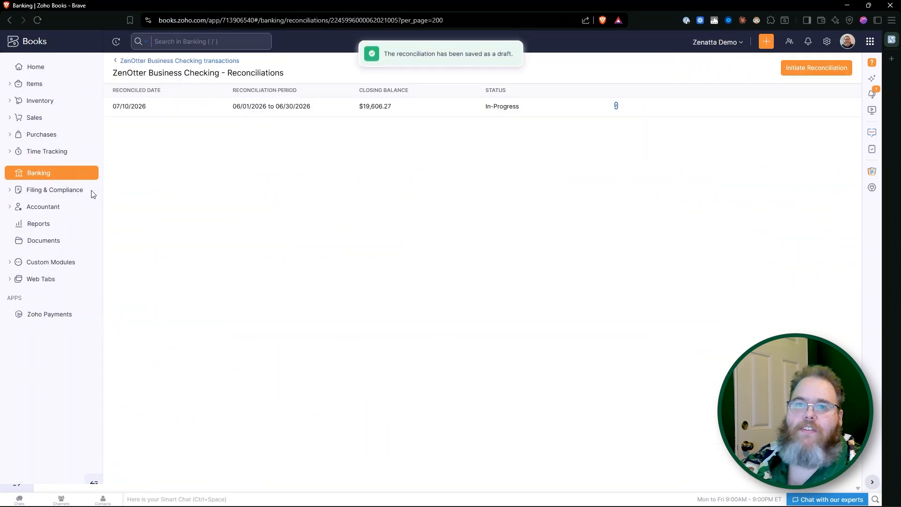
- Inspect the 06/28/2026 vendor payment's amount and payment method among the manually added transactions of ZenOtter Business Checking
click(38, 173)
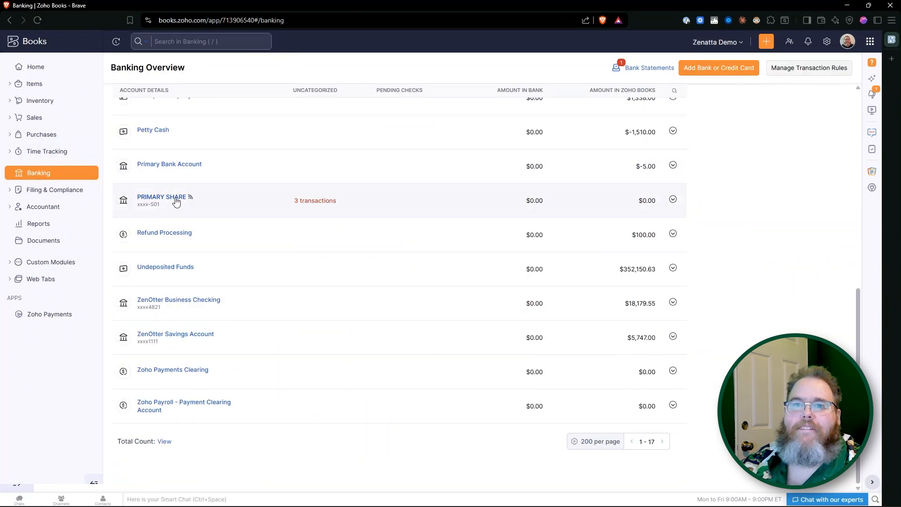
click(184, 304)
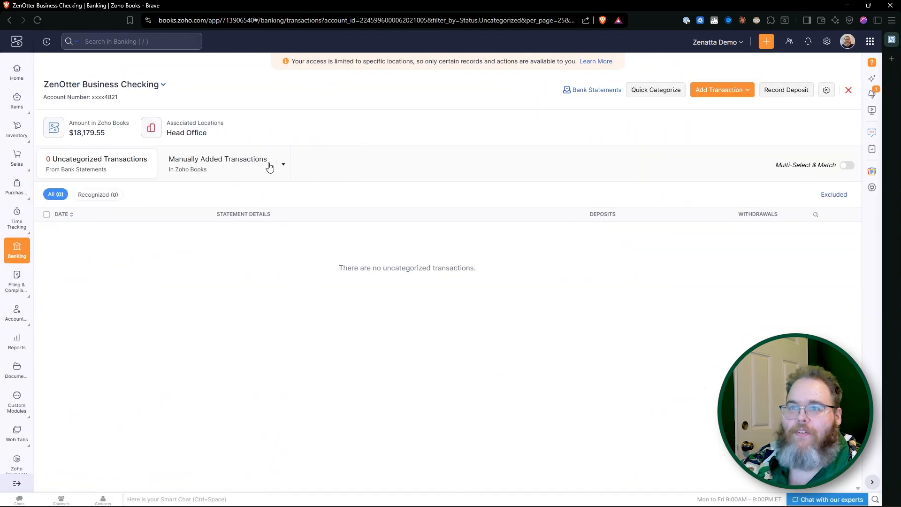
click(216, 171)
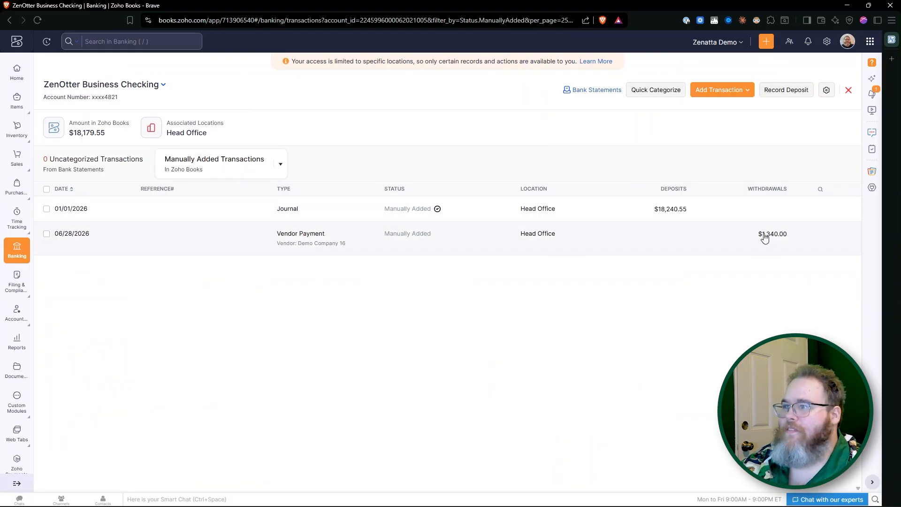
drag(764, 235, 793, 240)
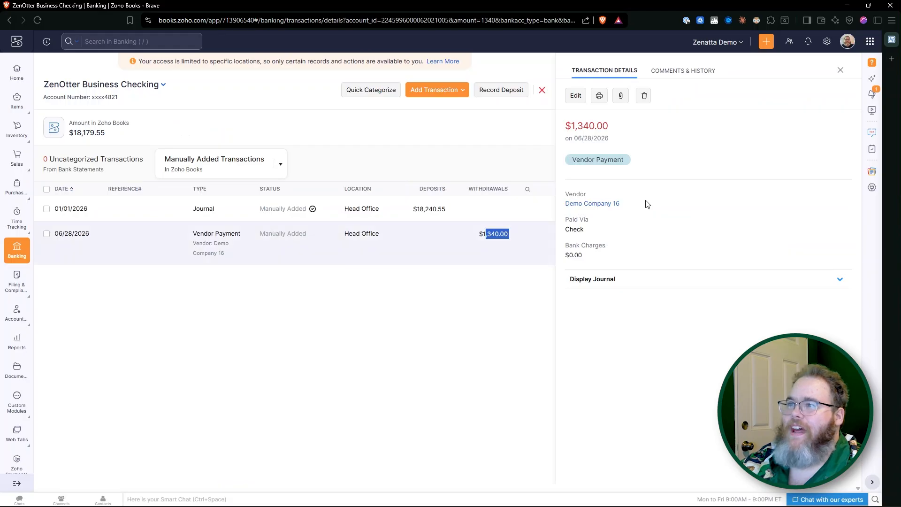
drag(589, 233, 569, 237)
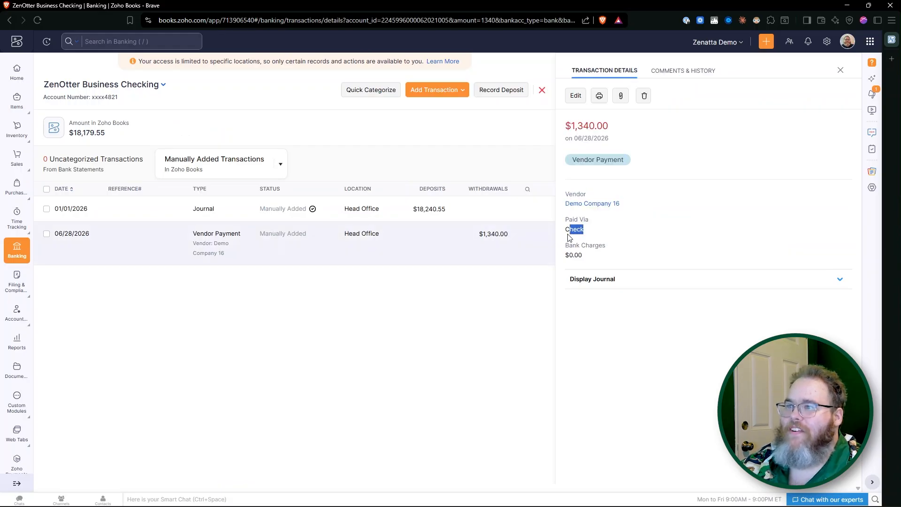
click(493, 149)
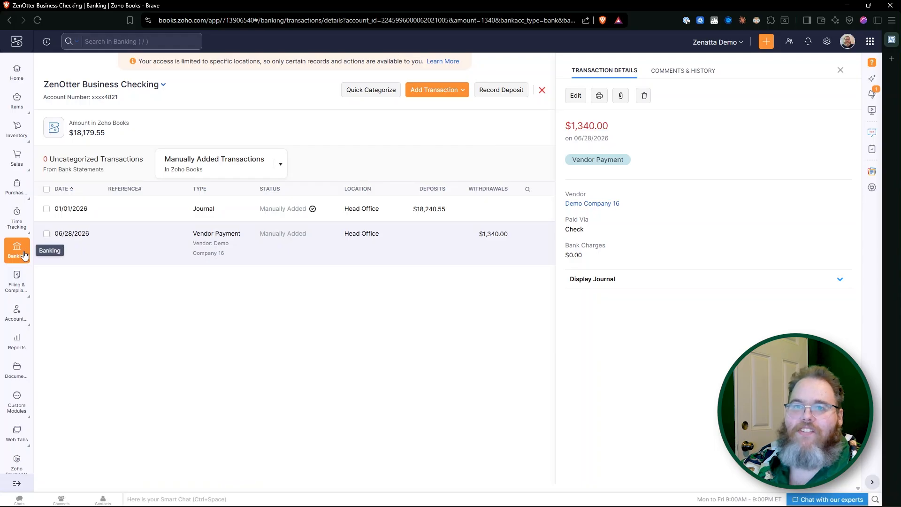
click(840, 70)
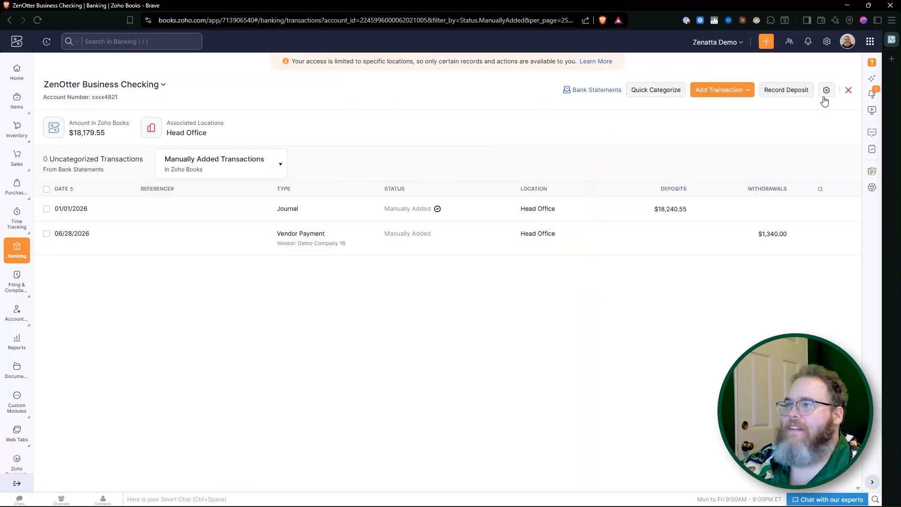
- Reopen the in-progress reconciliation of ZenOtter Business Checking for 06/01/2026 to 06/30/2026
click(826, 90)
click(810, 160)
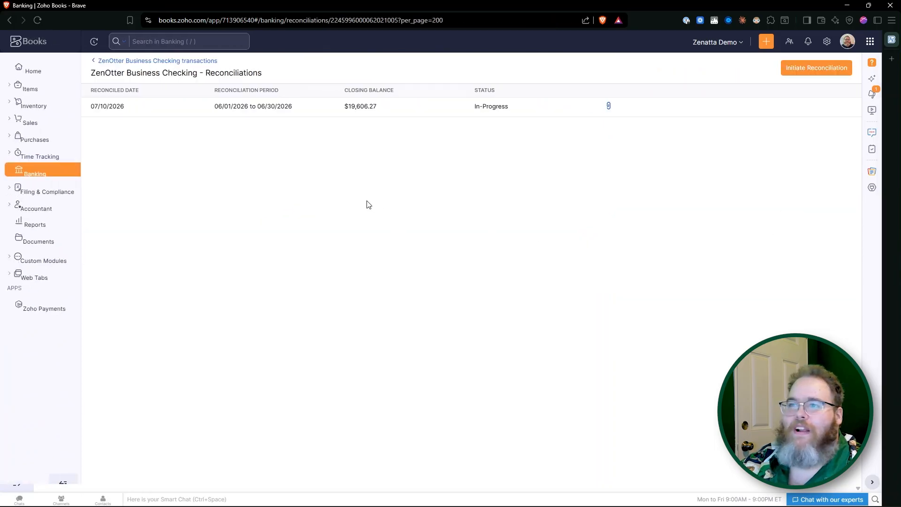
click(354, 111)
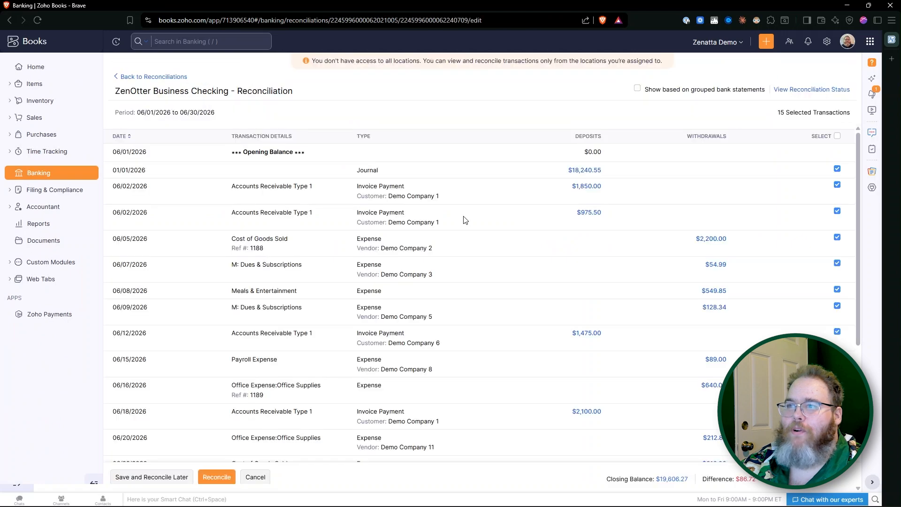
- Check the remaining difference between the closing balance and the cleared amount in the reconciliation summary
scroll(852, 284, down, 5)
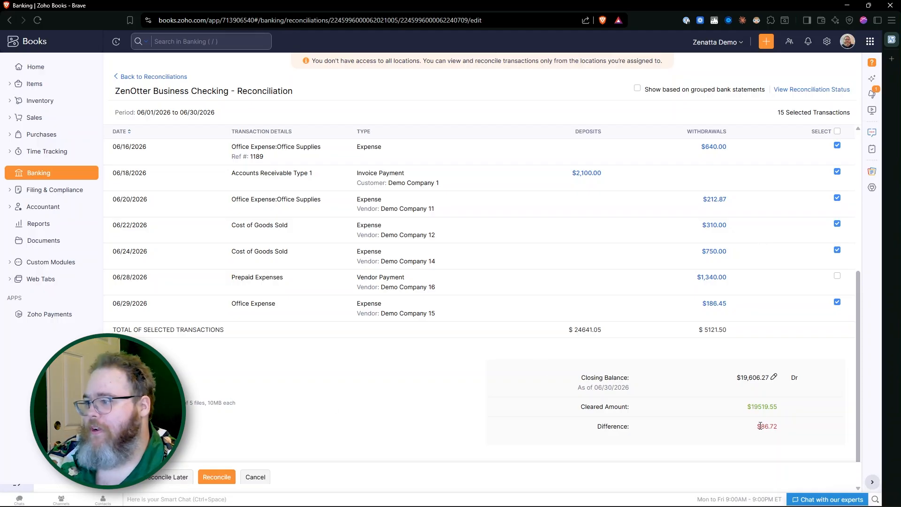
drag(760, 426, 785, 431)
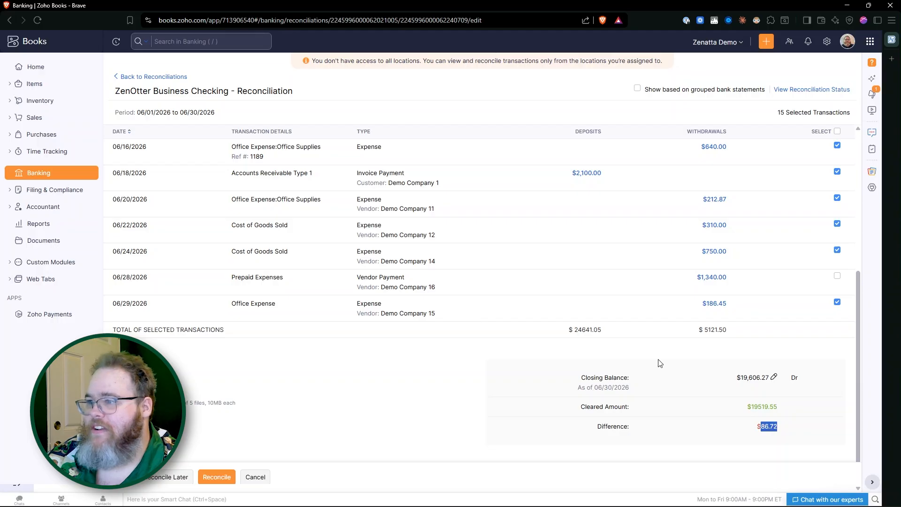
click(573, 354)
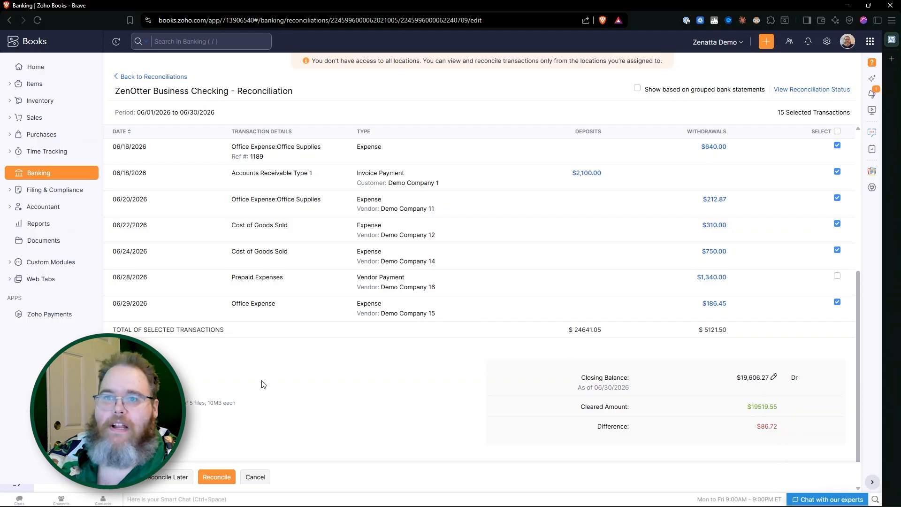
- Review the reconciliation's selected transactions and show them based on grouped bank statements
scroll(261, 384, up, 10)
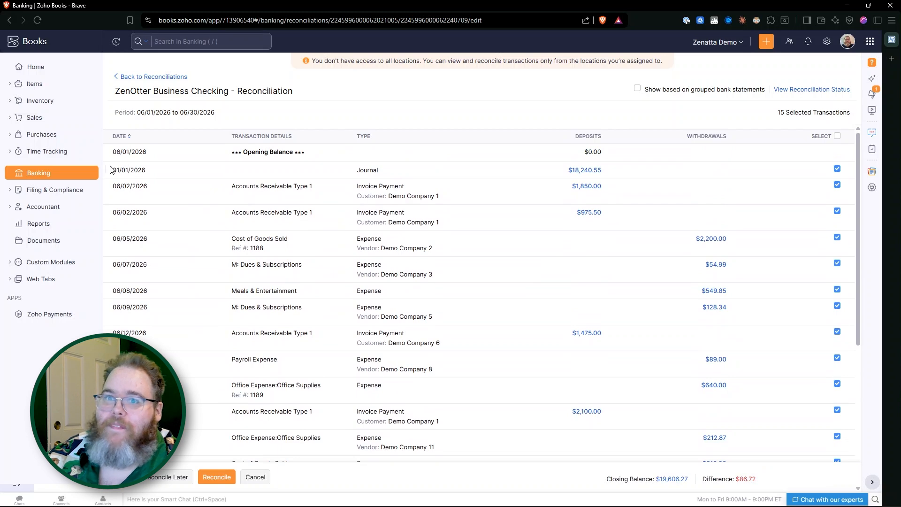
scroll(214, 343, down, 3)
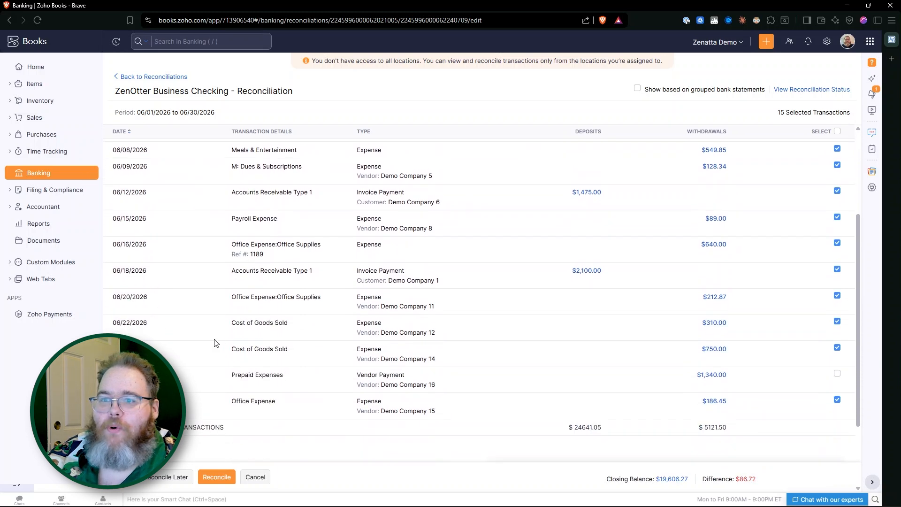
scroll(214, 342, down, 2)
scroll(197, 352, up, 8)
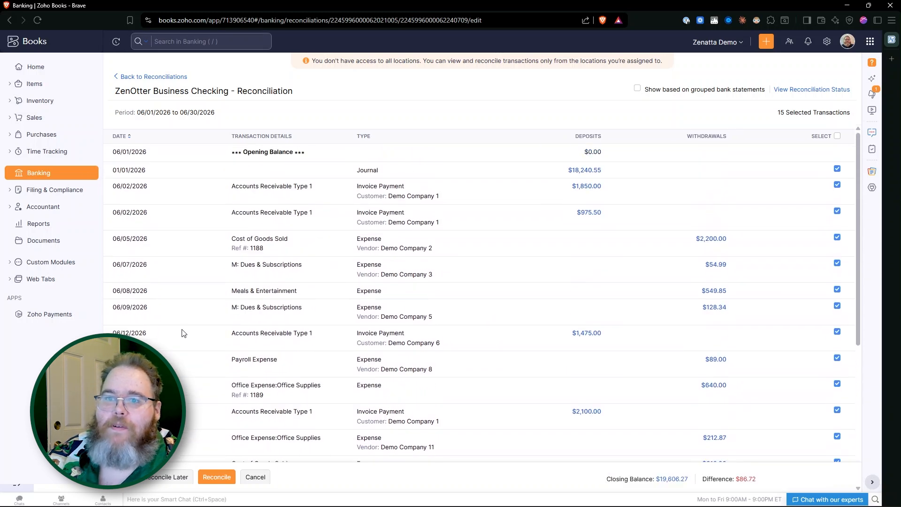
click(637, 88)
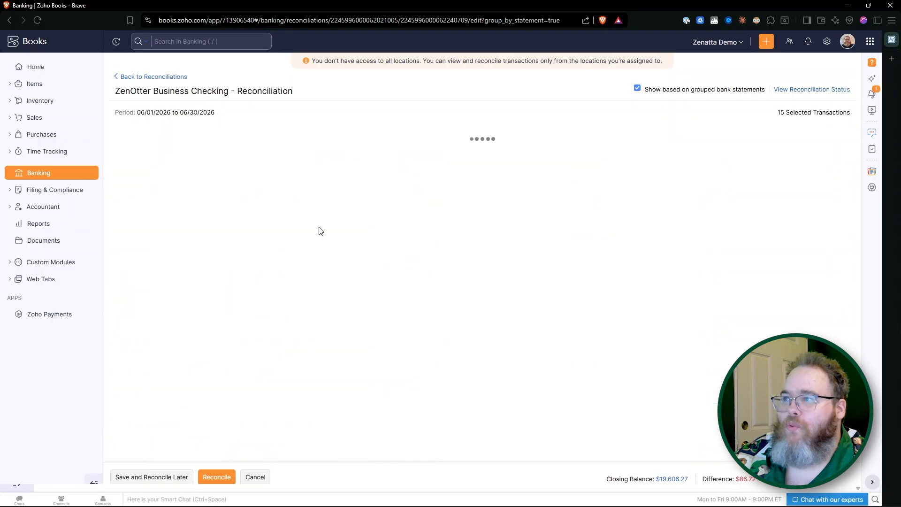
- Inspect the statement lines grouped under the 06/08/2026 Meals & Entertainment expense, checking the date of the 07/02/2026 line
click(141, 317)
scroll(211, 324, down, 1)
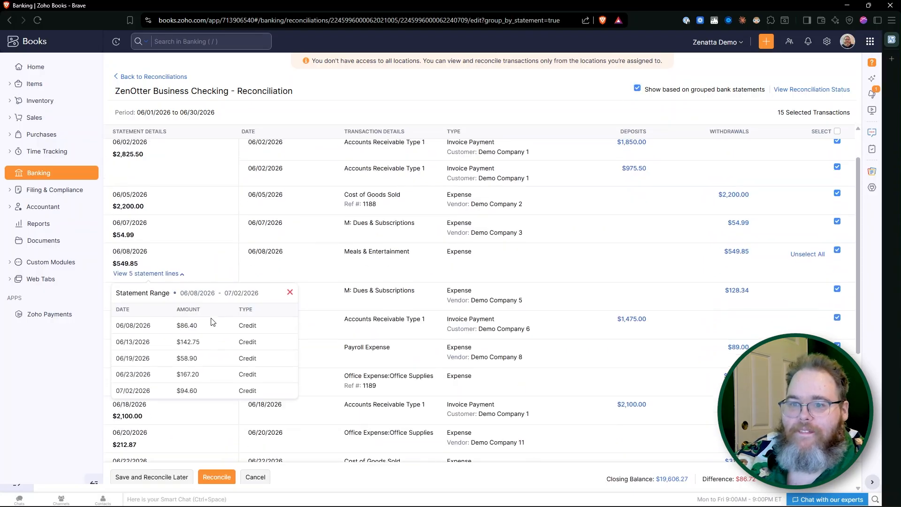
drag(177, 387, 120, 391)
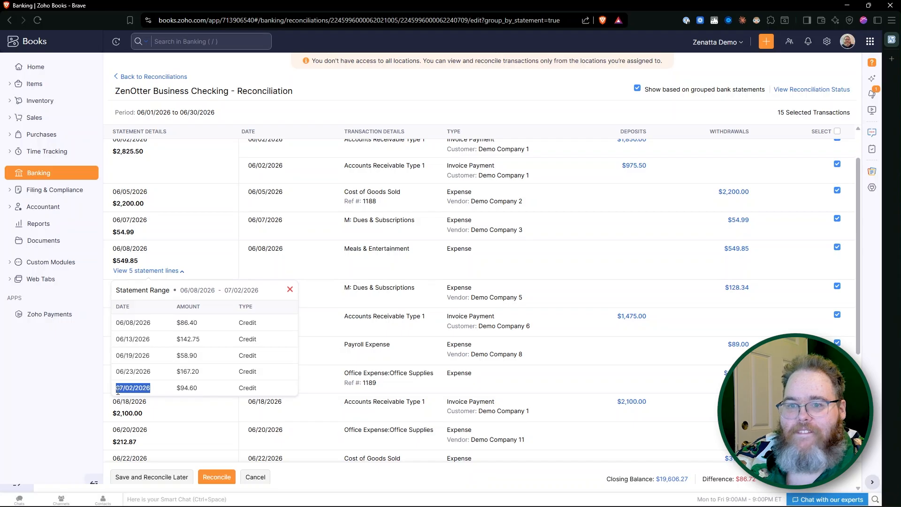
- Deselect the 06/08/2026 Meals & Entertainment expense, save the reconciliation for later, and return to the account's transactions
click(290, 289)
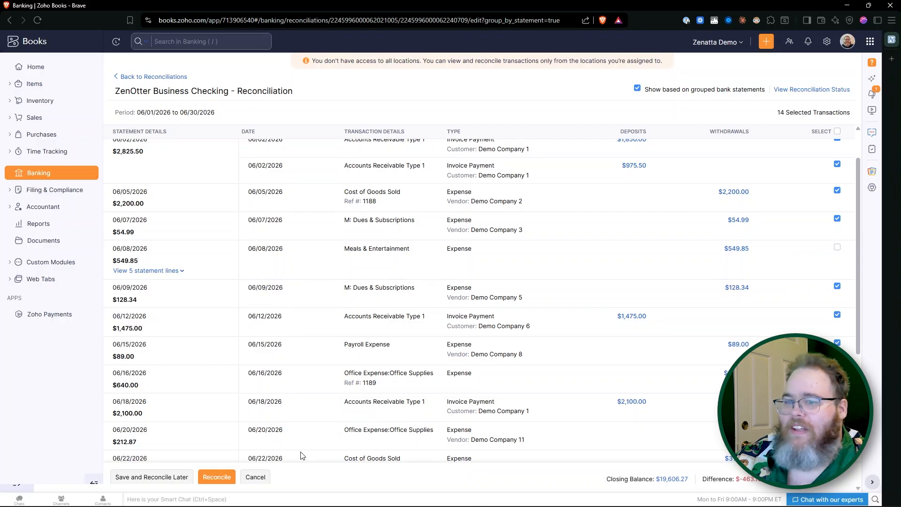
click(125, 480)
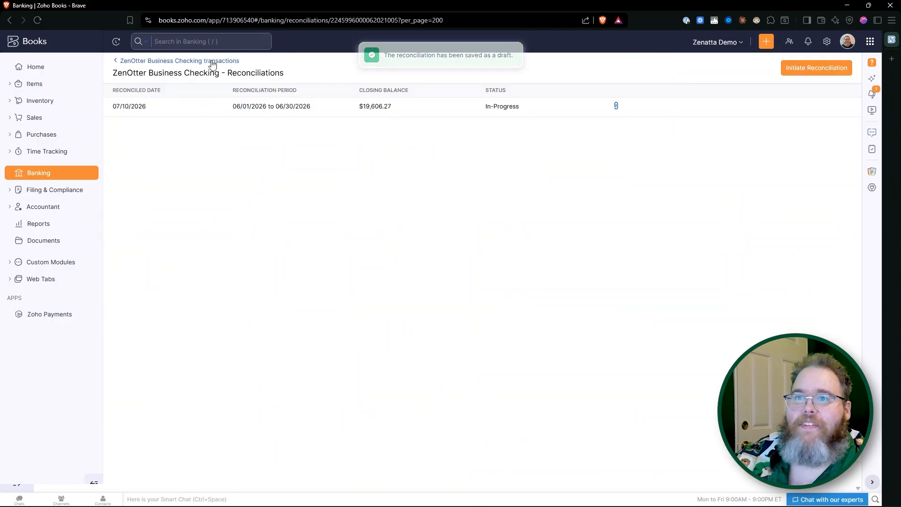
click(211, 61)
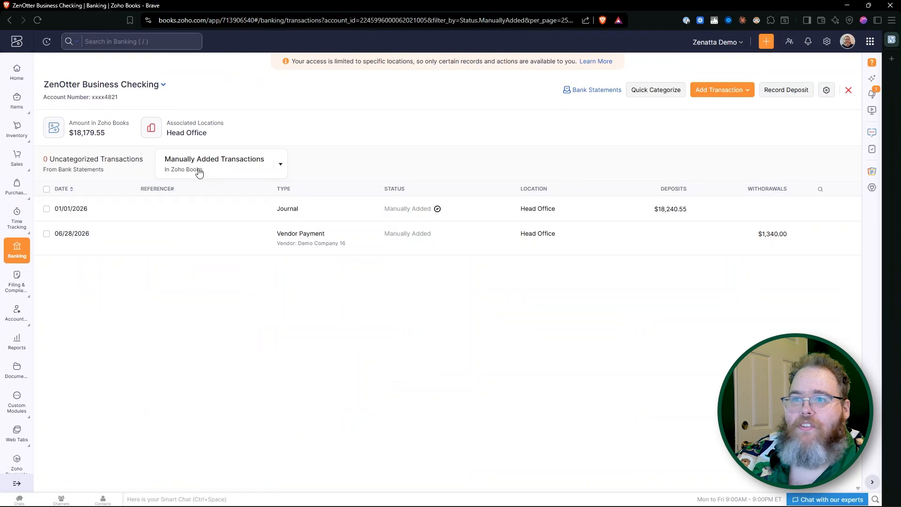
- Uncategorize the 06/08/2026 Meals & Entertainment expense among all transactions of ZenOtter Business Checking
click(130, 161)
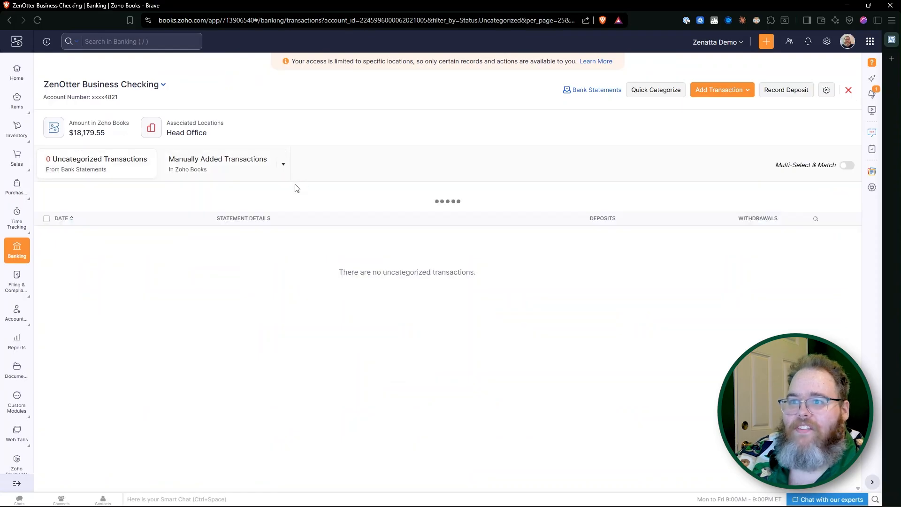
click(284, 166)
click(262, 185)
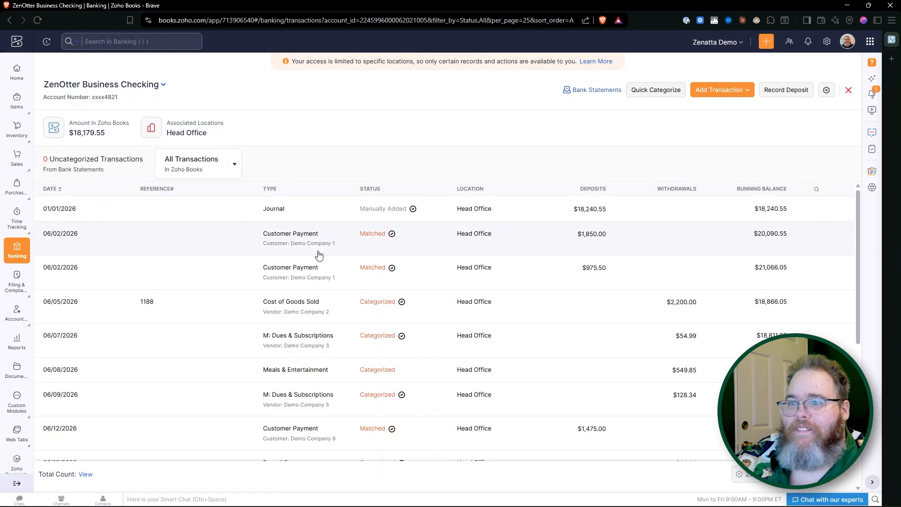
scroll(319, 254, down, 1)
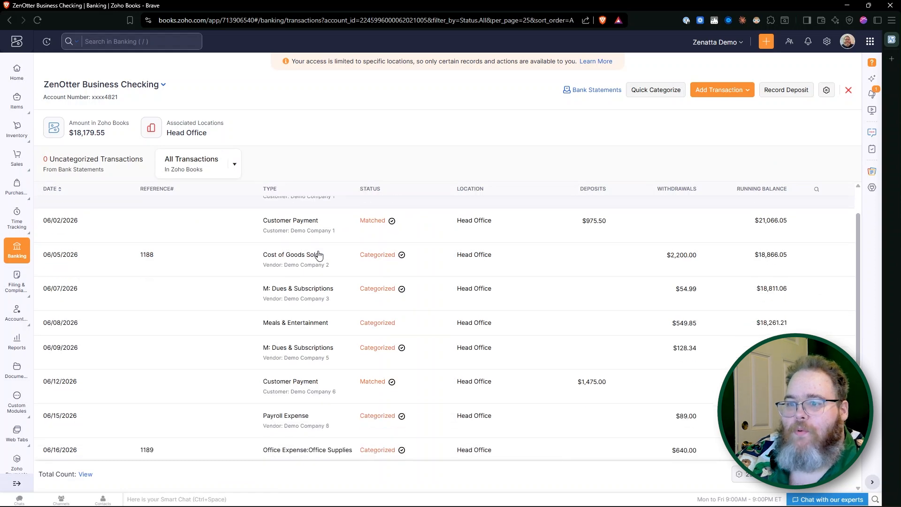
click(322, 327)
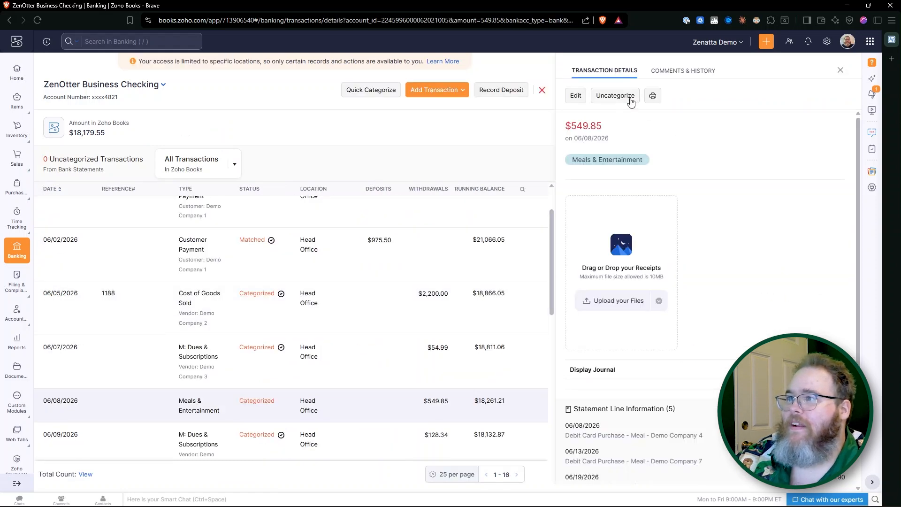
click(627, 96)
click(374, 91)
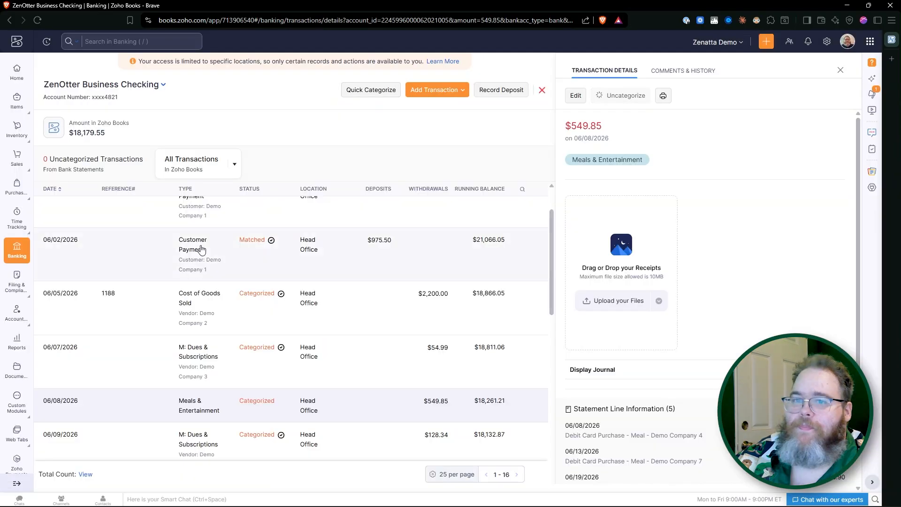
- Multi-select the uncategorized meal statement lines dated 06/08, 06/13, 06/19 and 06/23/2026 and refetch their matches
click(75, 165)
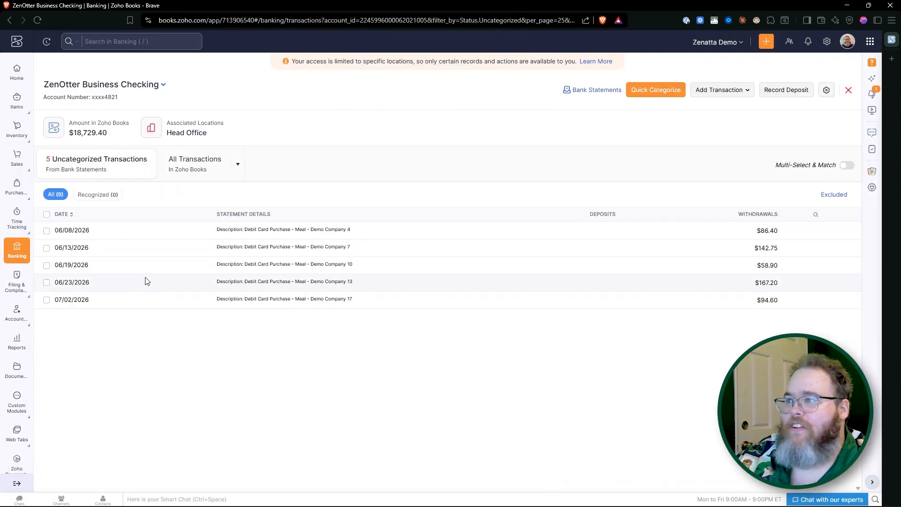
click(846, 165)
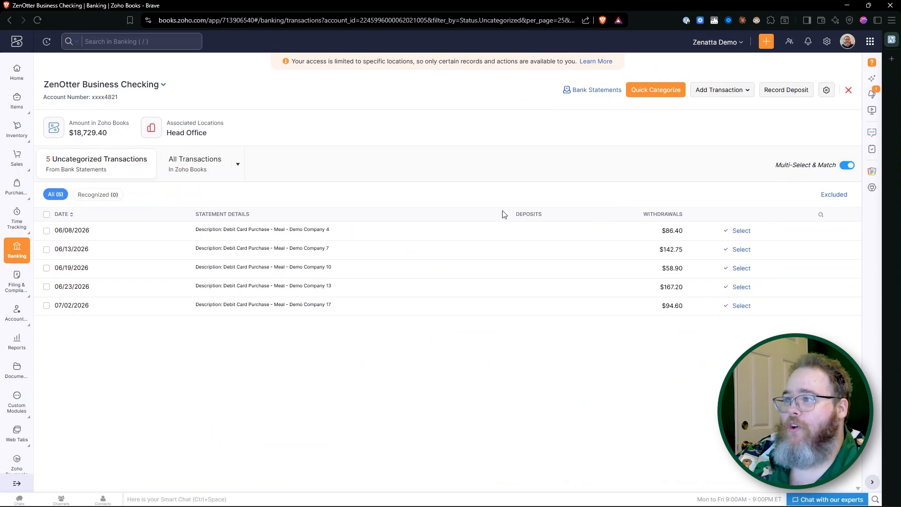
click(746, 235)
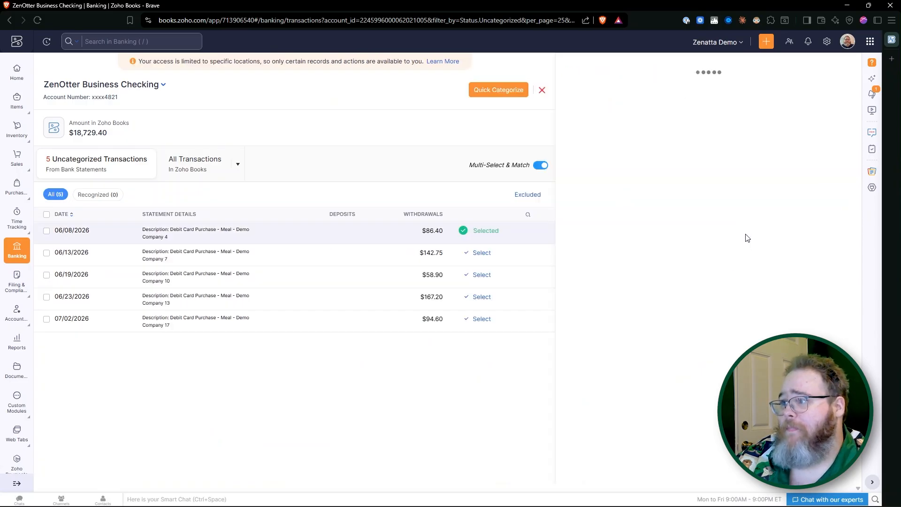
click(469, 257)
click(482, 318)
click(482, 341)
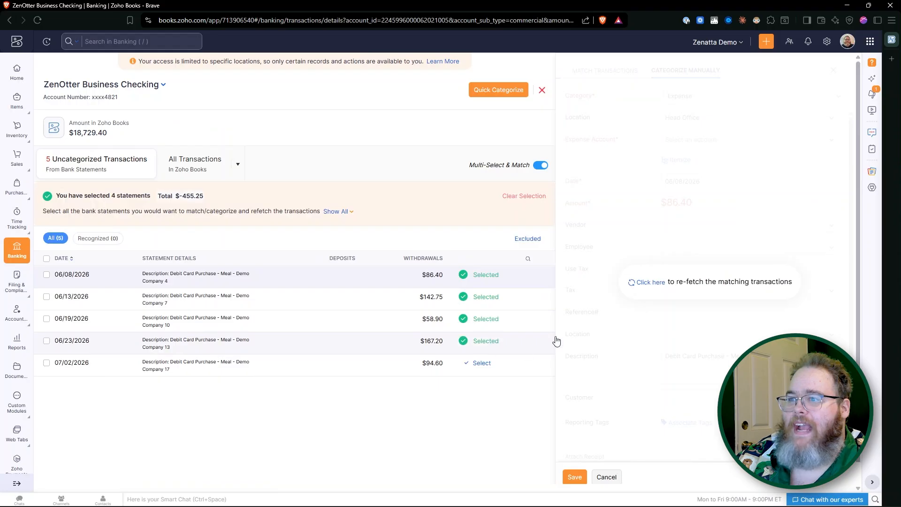
click(647, 284)
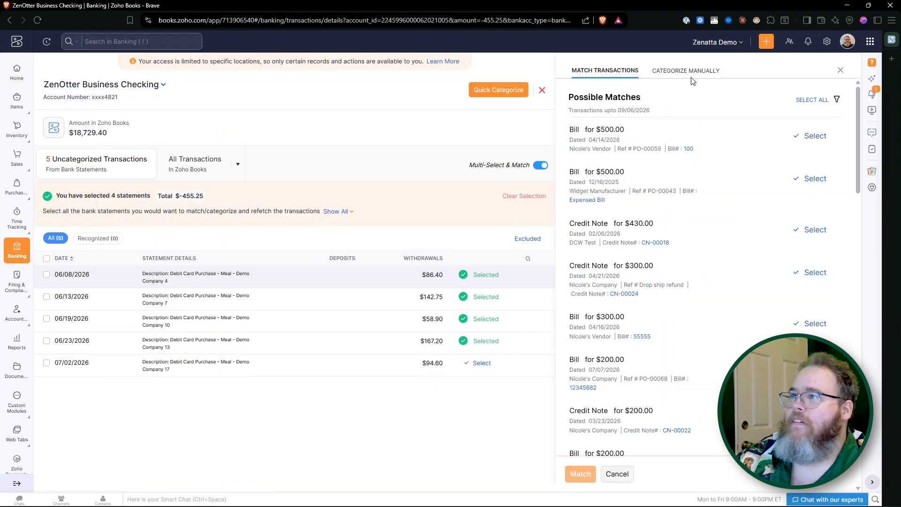
drag(84, 362, 54, 365)
click(482, 363)
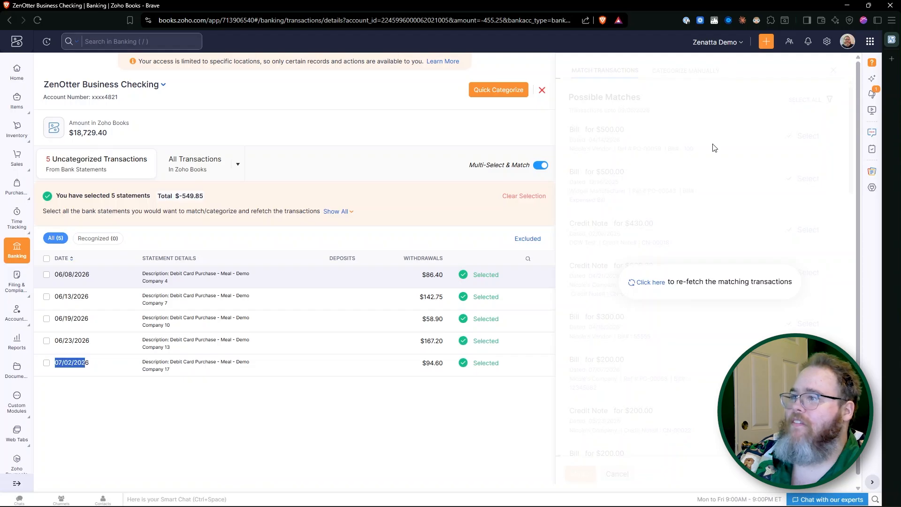
click(651, 284)
- Manually categorize the four selected June statement lines as one expense under [ 62500 ] M: Meals & Entertainment and save it
click(716, 72)
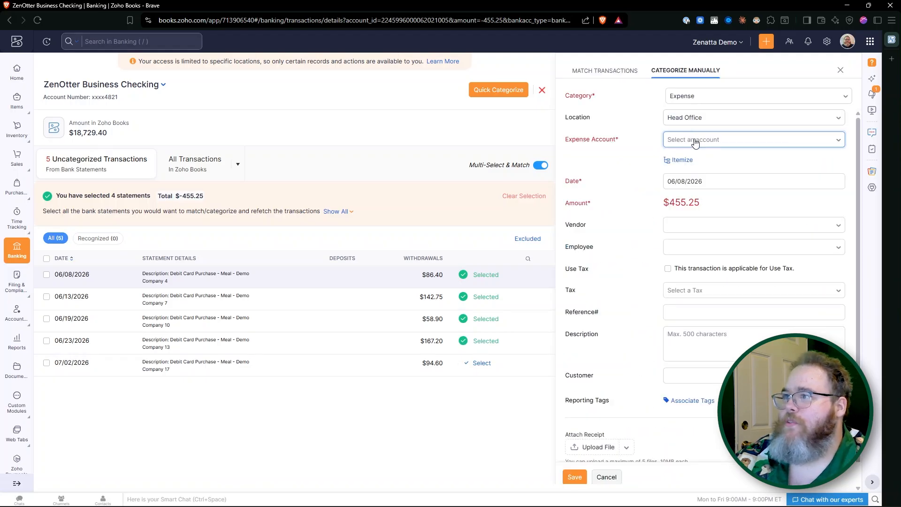
click(694, 140)
text(meals)
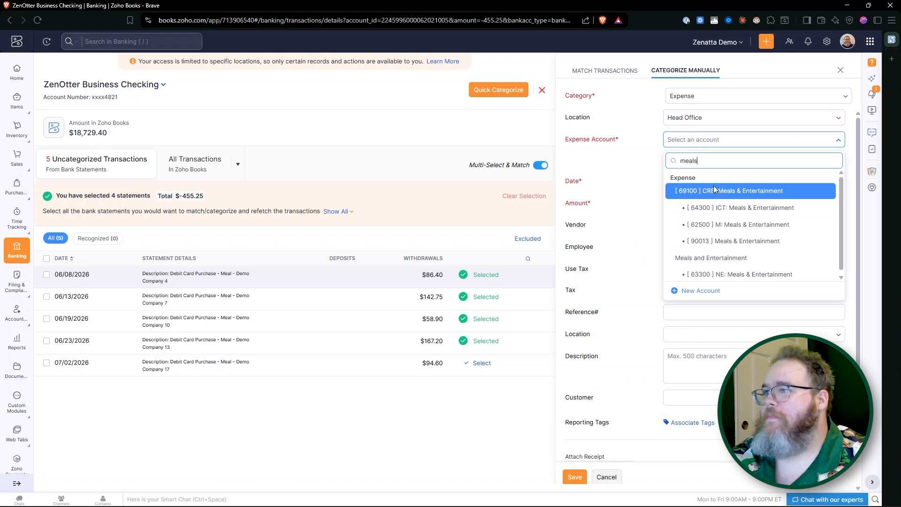
click(725, 224)
click(575, 477)
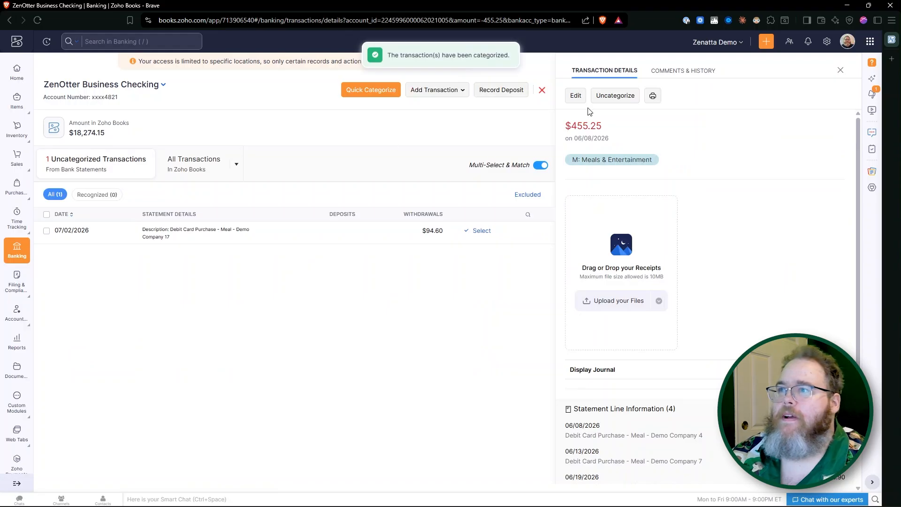
- Reopen the in-progress June 2026 reconciliation and include the recategorized 06/08/2026 M: Meals & Entertainment expense
click(840, 71)
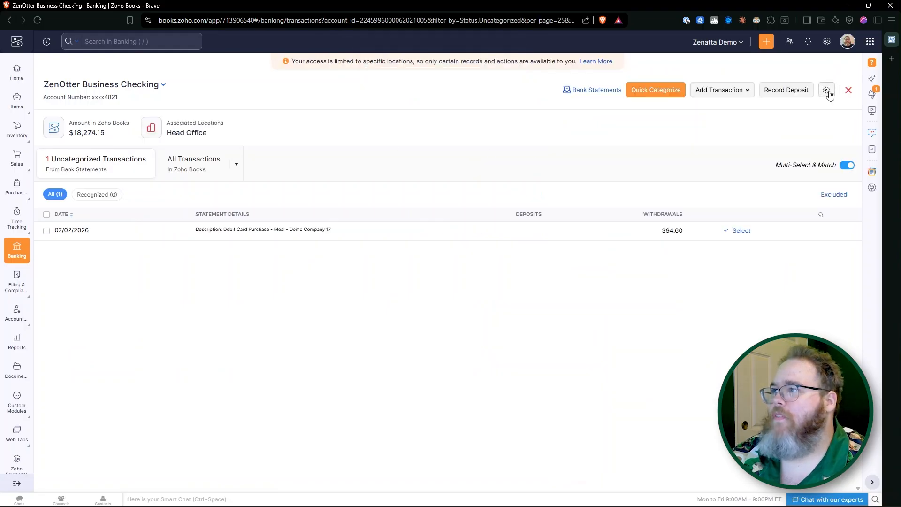
click(827, 91)
click(806, 158)
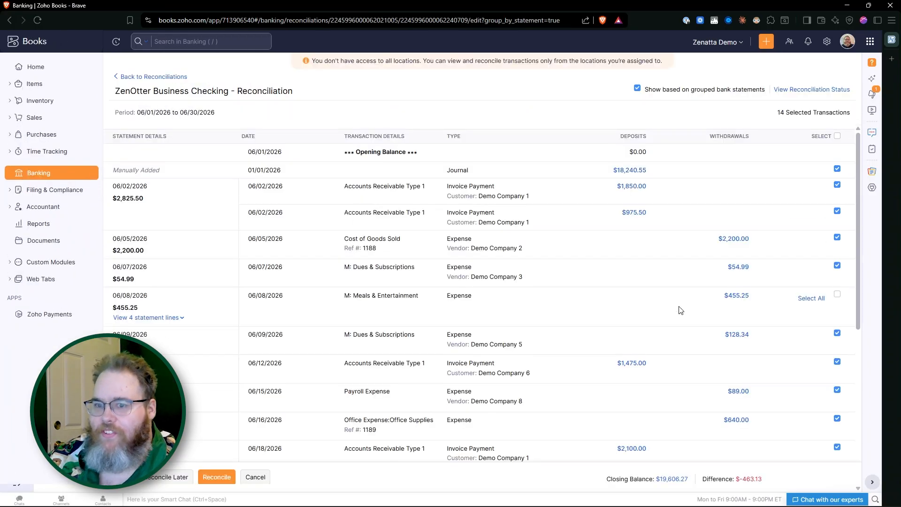
click(837, 295)
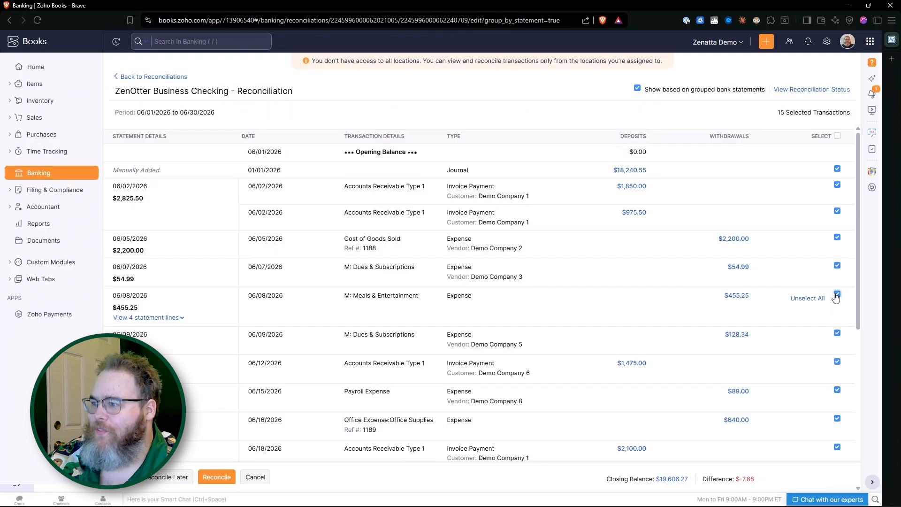
- Check the remaining difference in the reconciliation summary and put the bank statement PDF beside the reconciliation
scroll(718, 324, down, 6)
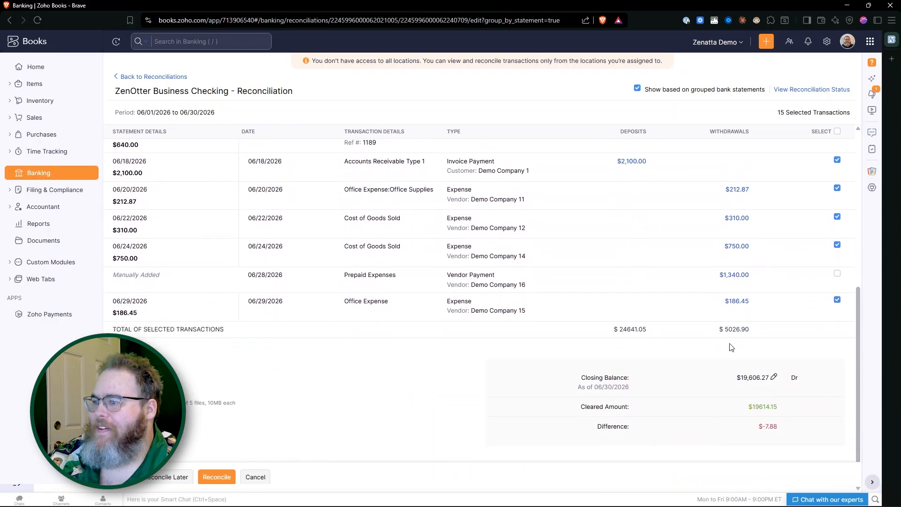
drag(765, 426, 775, 427)
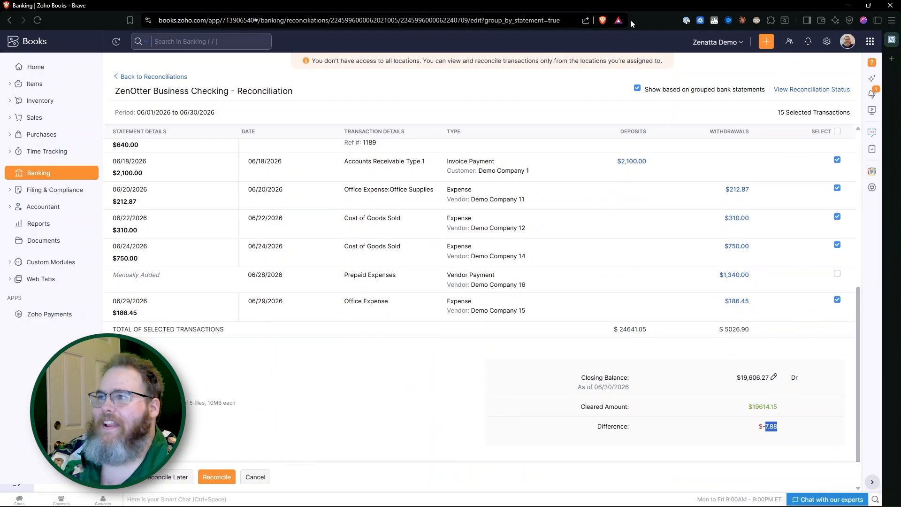
drag(83, 20, 382, 28)
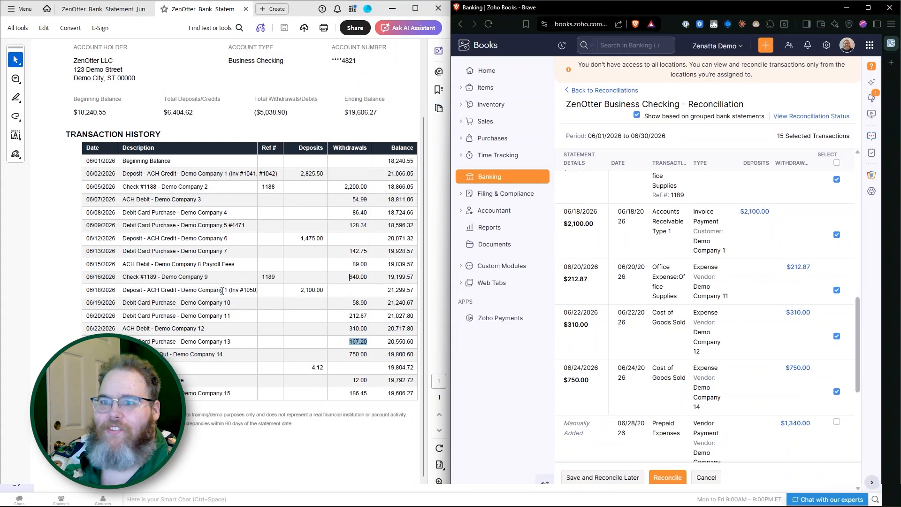
- Compare the bank statement's 4.12 deposit and 12.00 withdrawal with the transactions at the end of the reconciliation list
click(323, 367)
scroll(578, 355, down, 5)
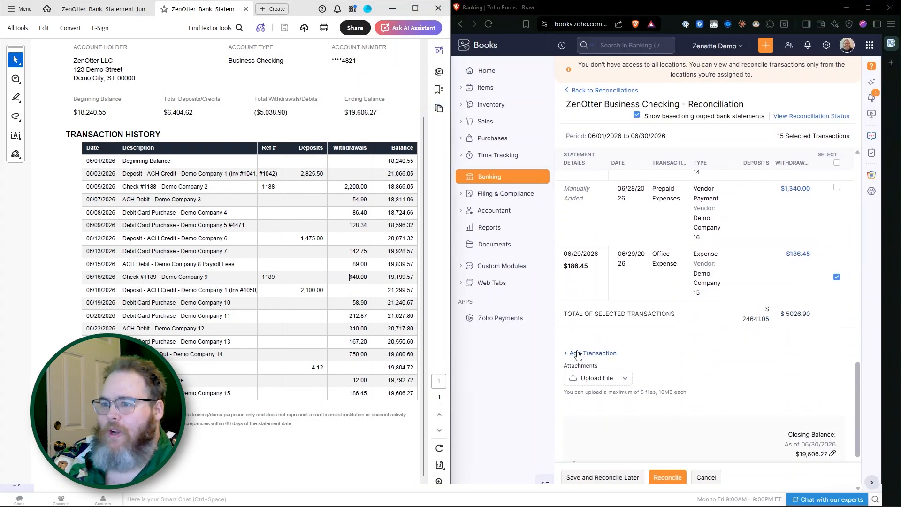
scroll(578, 355, up, 1)
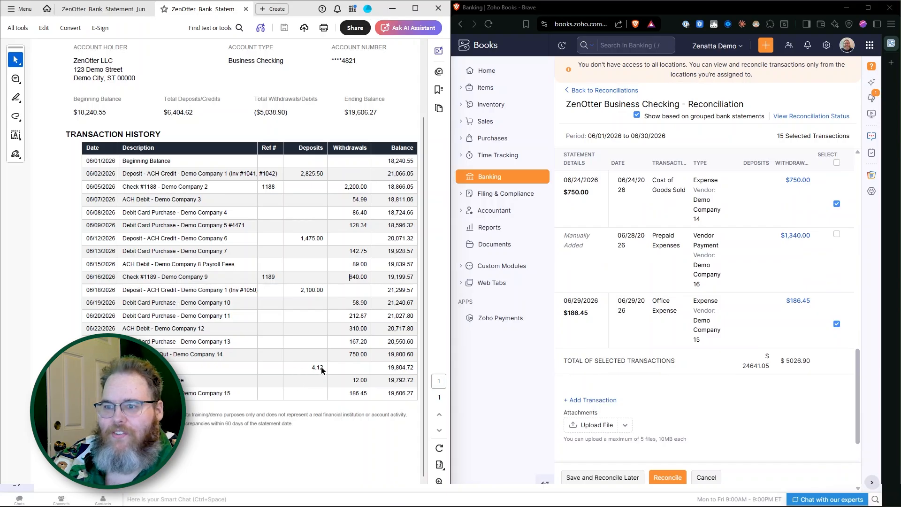
drag(308, 369, 332, 365)
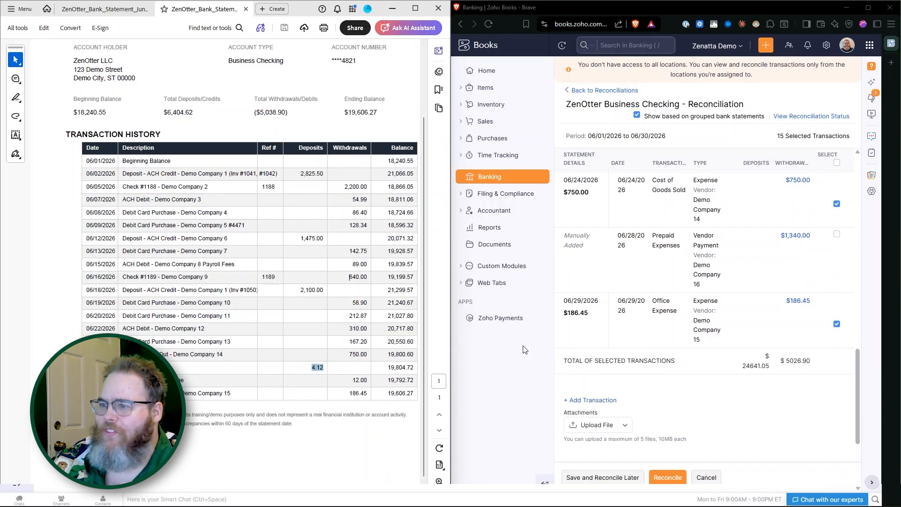
click(511, 373)
click(347, 380)
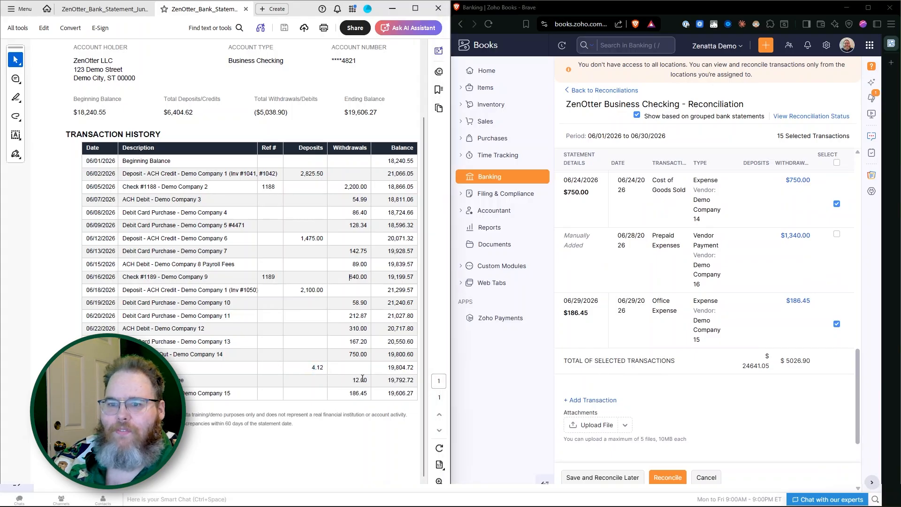
- Save the reconciliation for later and show the automatically excluded statement lines of ZenOtter Business Checking
click(540, 326)
scroll(680, 328, down, 3)
click(617, 477)
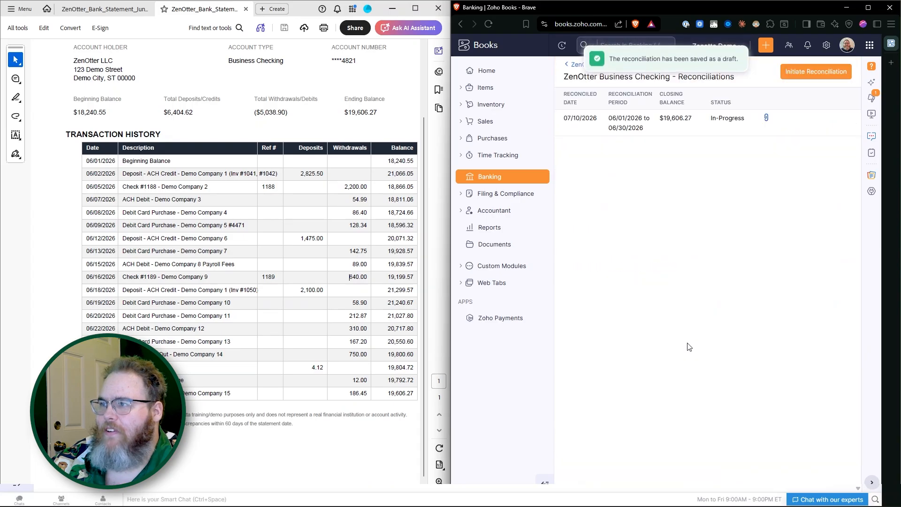
click(582, 66)
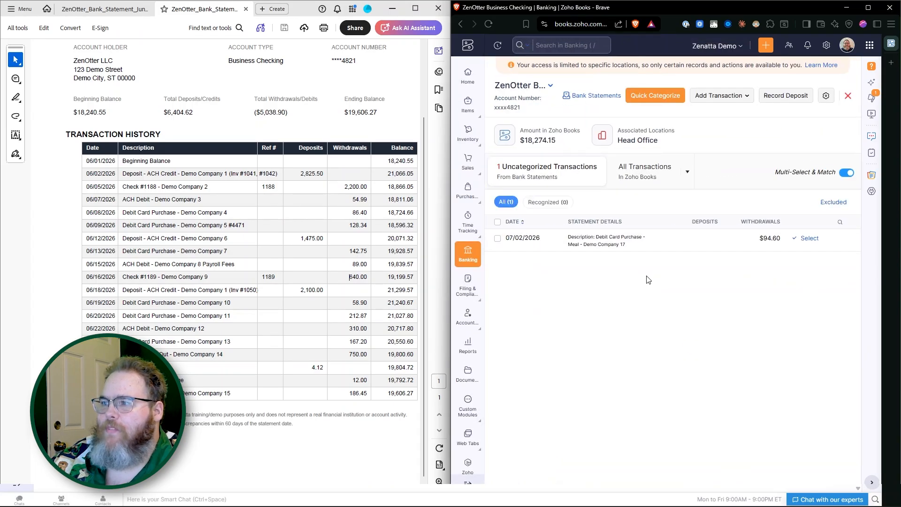
click(832, 203)
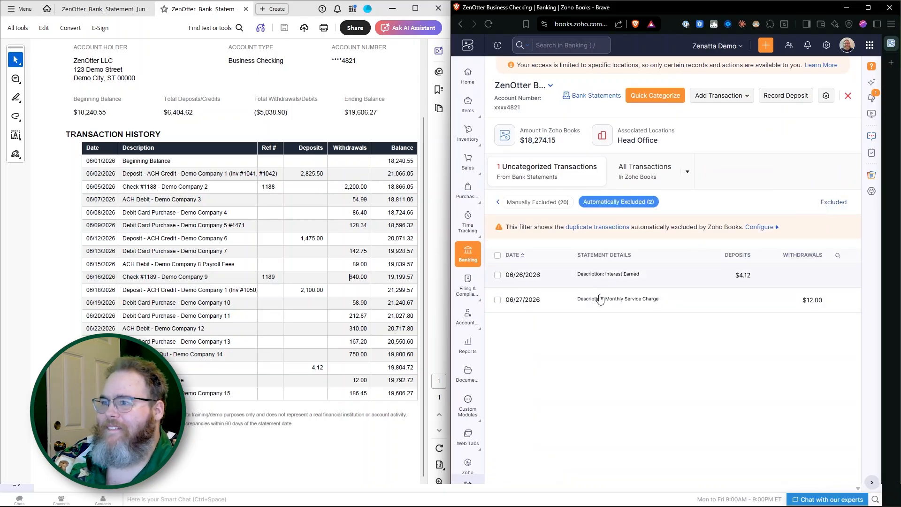
- Restore the automatically excluded 06/26/2026 Interest Earned and 06/27/2026 Monthly Service Charge statement lines
click(498, 301)
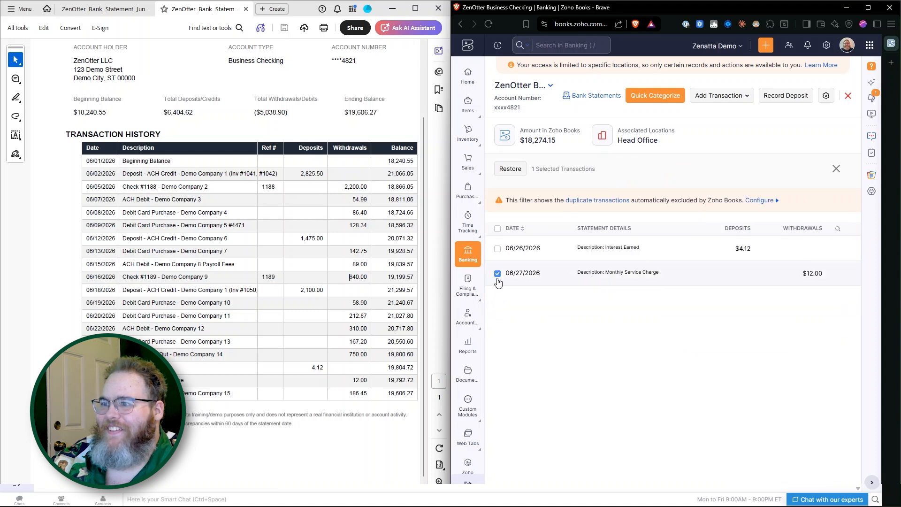
click(497, 249)
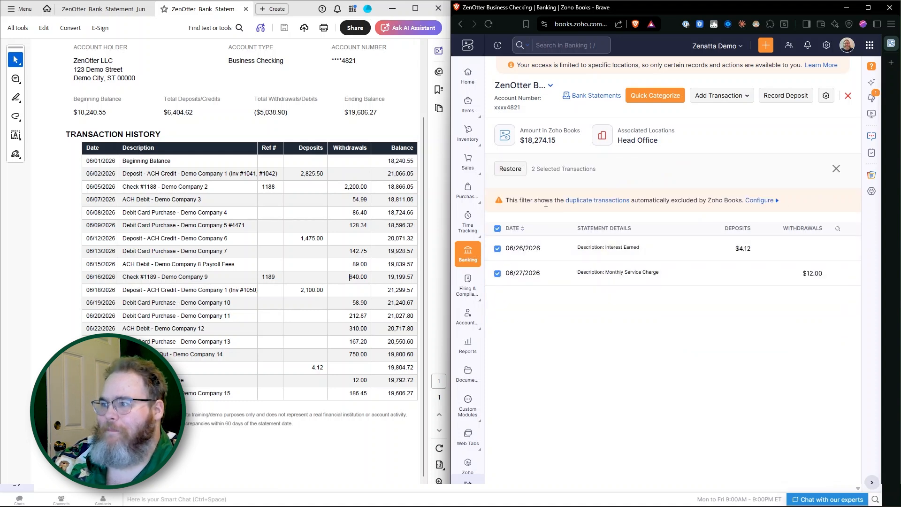
click(511, 169)
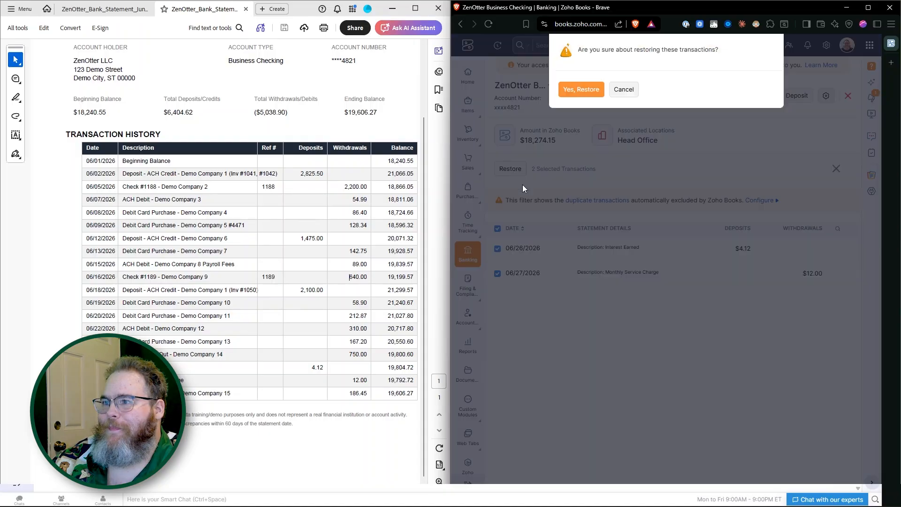
click(581, 89)
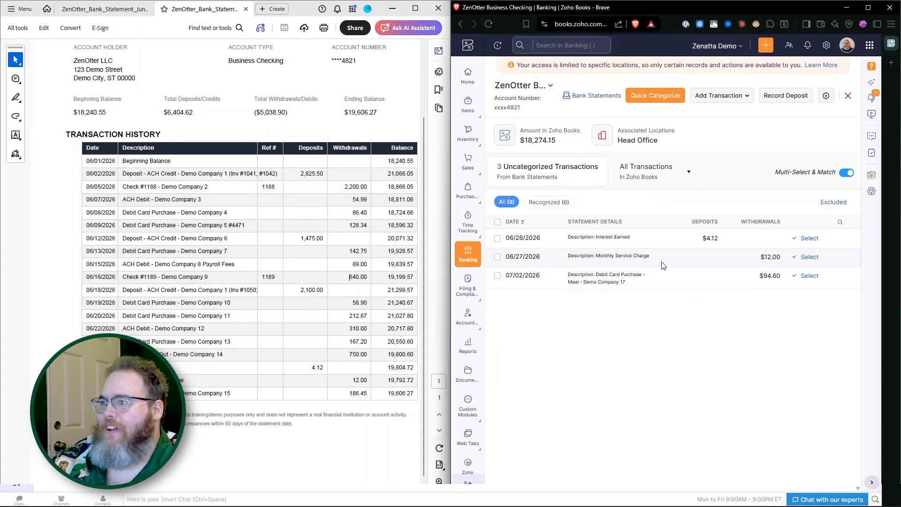
- Turn off Multi-Select & Match and categorize the 06/26/2026 Interest Earned deposit as Interest Income received via Bank Remittance
click(846, 173)
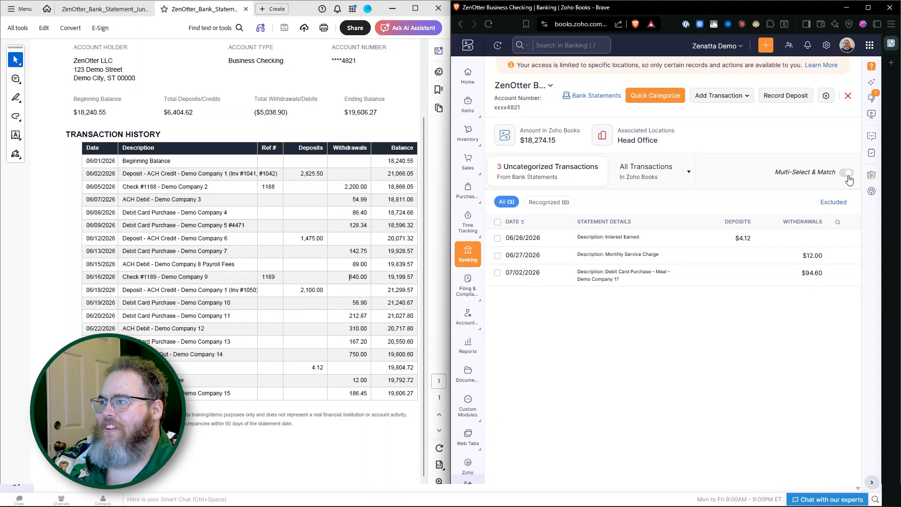
click(712, 237)
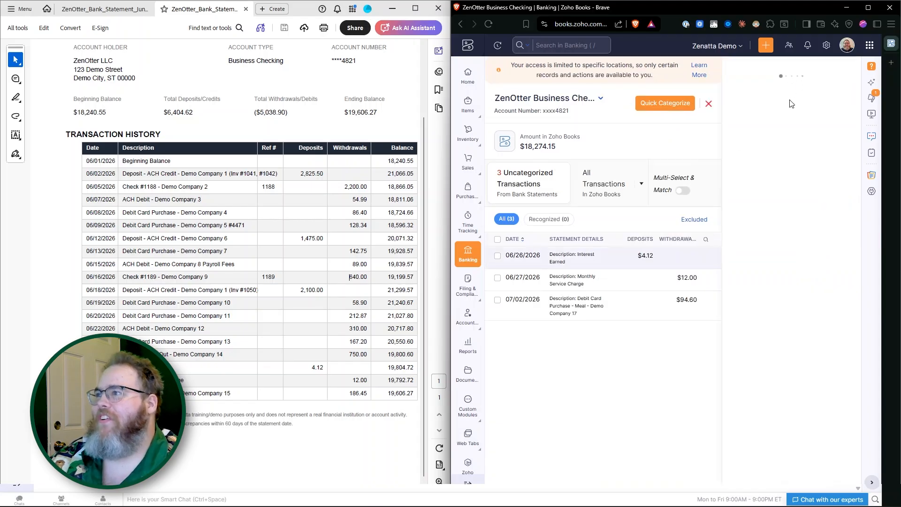
click(868, 8)
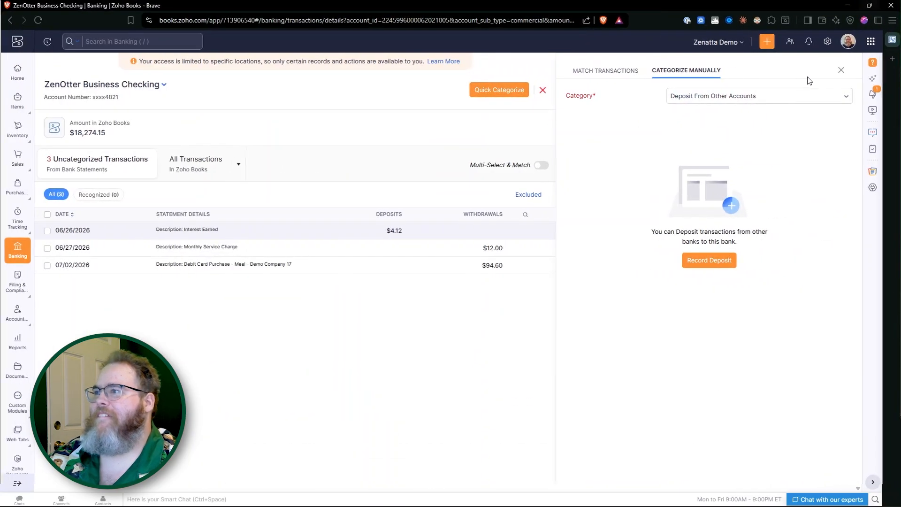
click(743, 97)
click(721, 100)
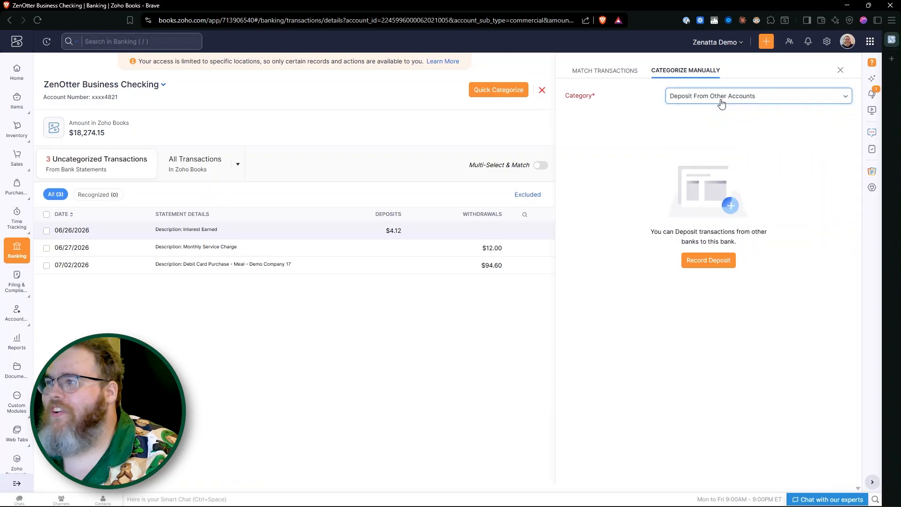
click(721, 100)
scroll(724, 141, up, 2)
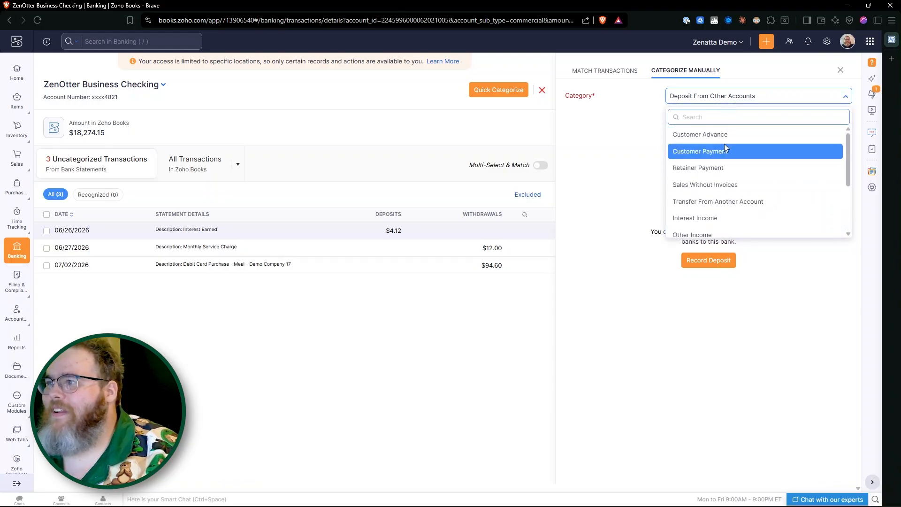
scroll(724, 143, down, 2)
click(730, 173)
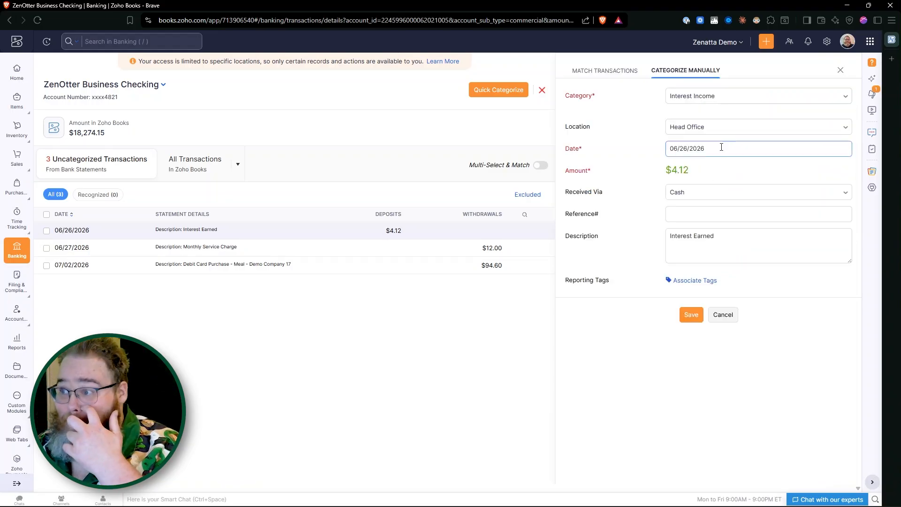
click(704, 193)
click(713, 231)
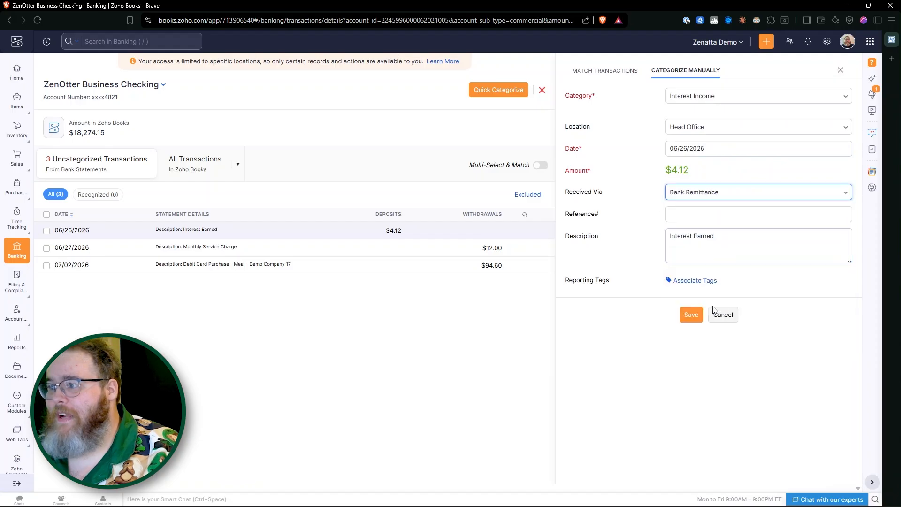
click(696, 315)
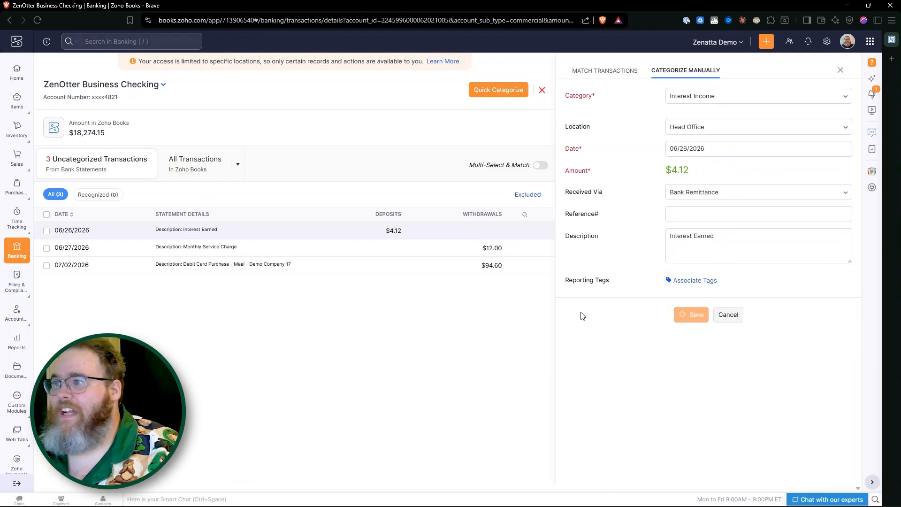
- Categorize the 06/27/2026 Monthly Service Charge withdrawal as an expense under Bank Fees and Charges
click(374, 236)
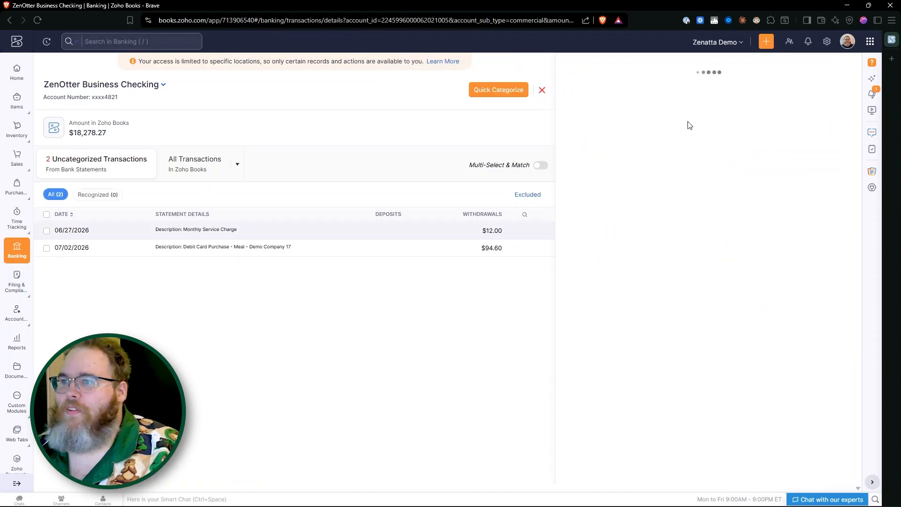
click(686, 141)
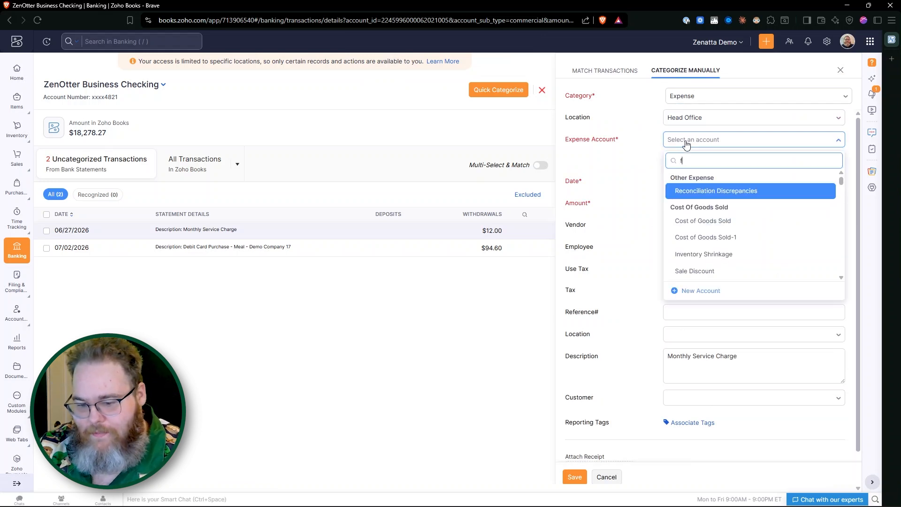
click(727, 192)
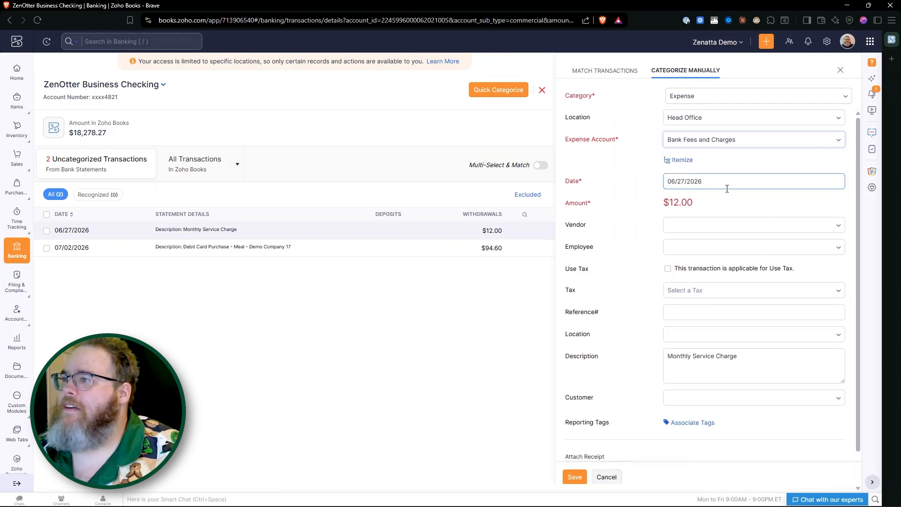
click(575, 477)
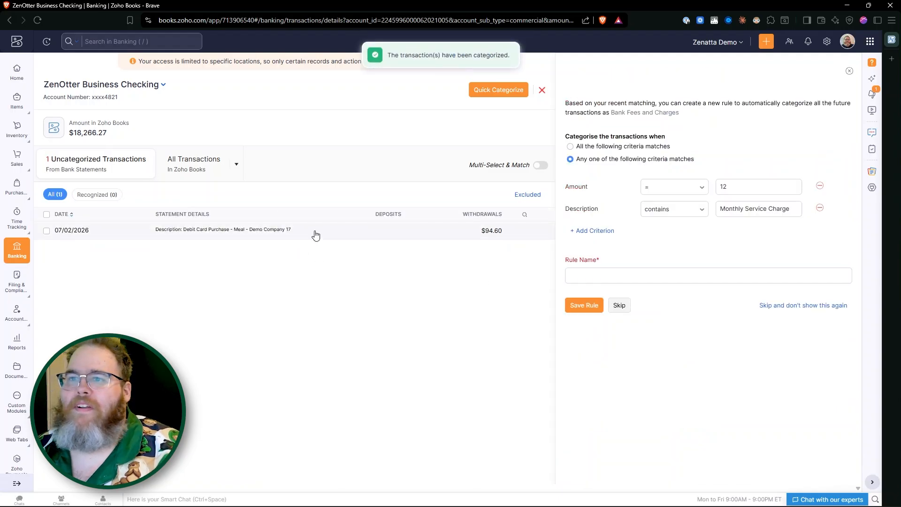
- Categorize the 07/02/2026 Demo Company 17 meal purchase under ICT: Meals & Entertainment and dismiss the suggested rule
click(315, 234)
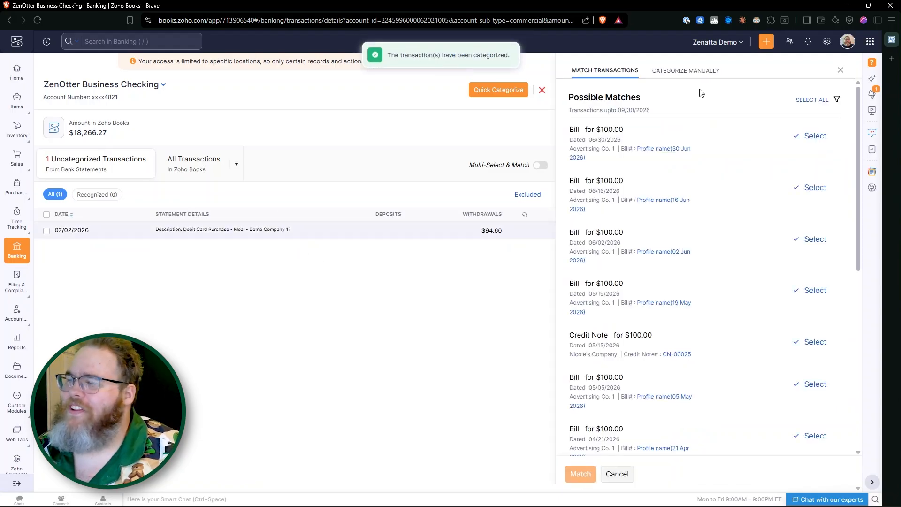
click(699, 141)
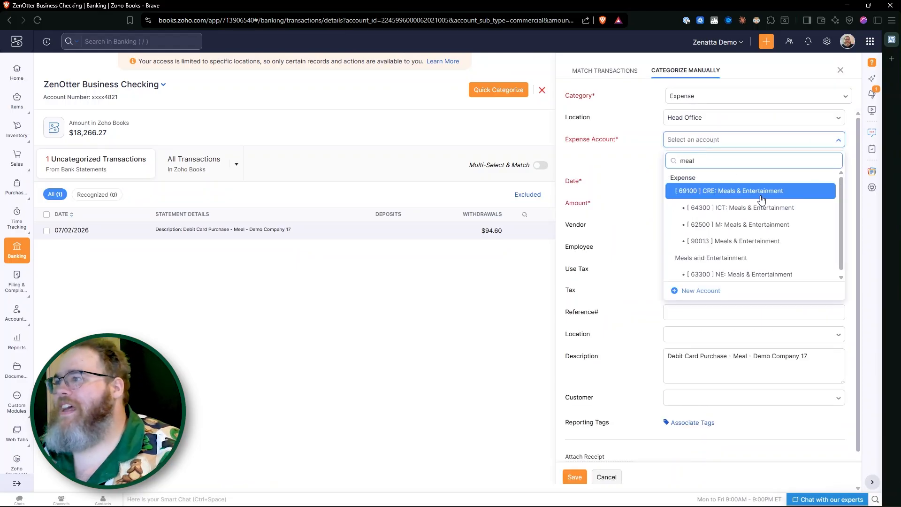
click(762, 209)
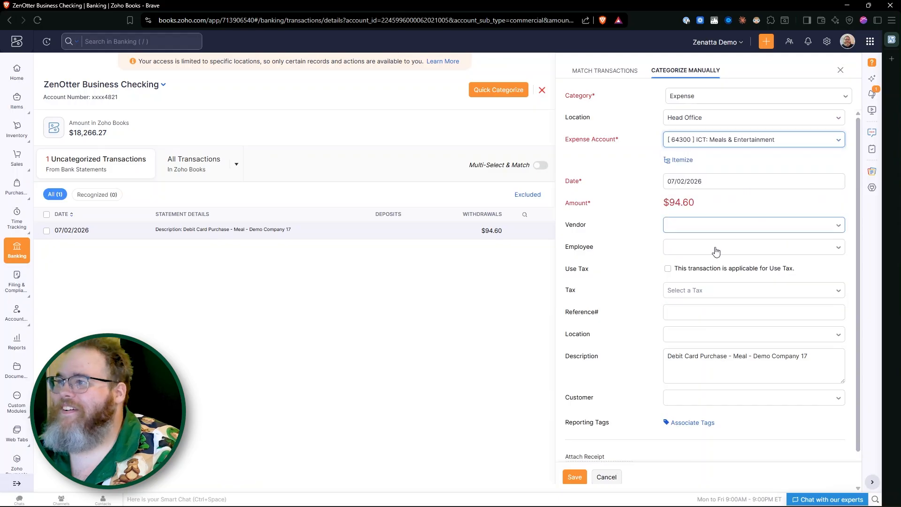
click(573, 478)
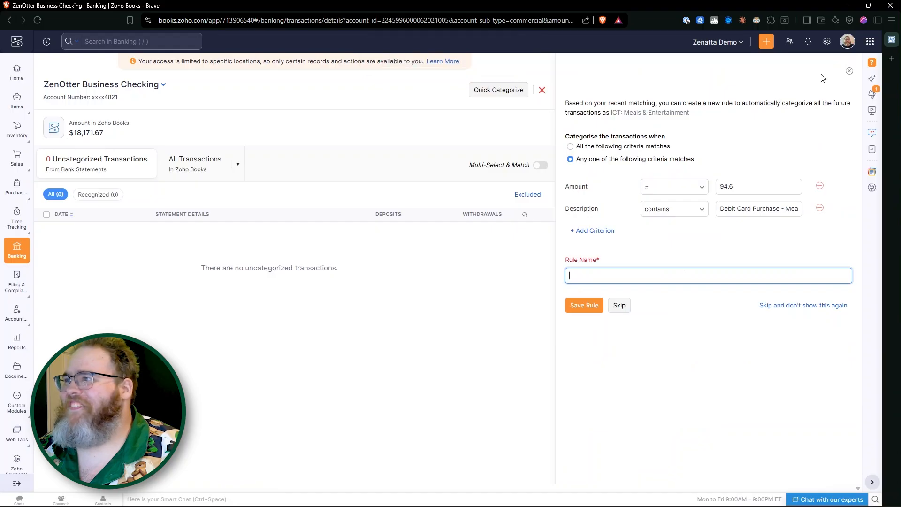
click(849, 72)
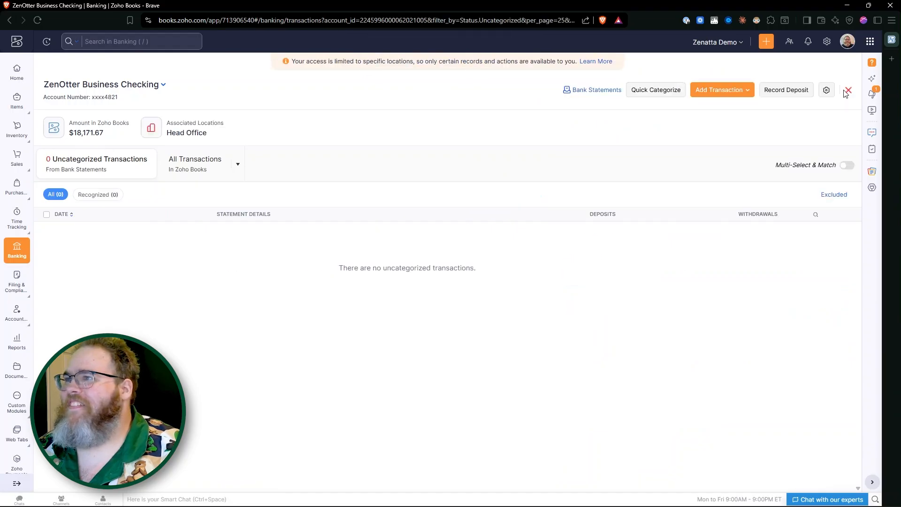
- Reopen the in-progress June 2026 reconciliation, attach the June bank statement PDF to it and finalize the reconciliation
click(825, 90)
click(799, 158)
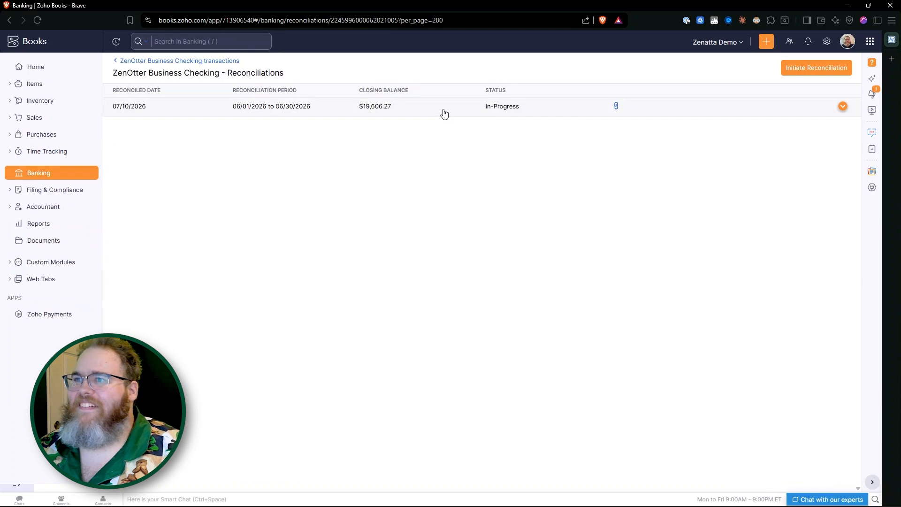
click(444, 110)
scroll(373, 343, down, 10)
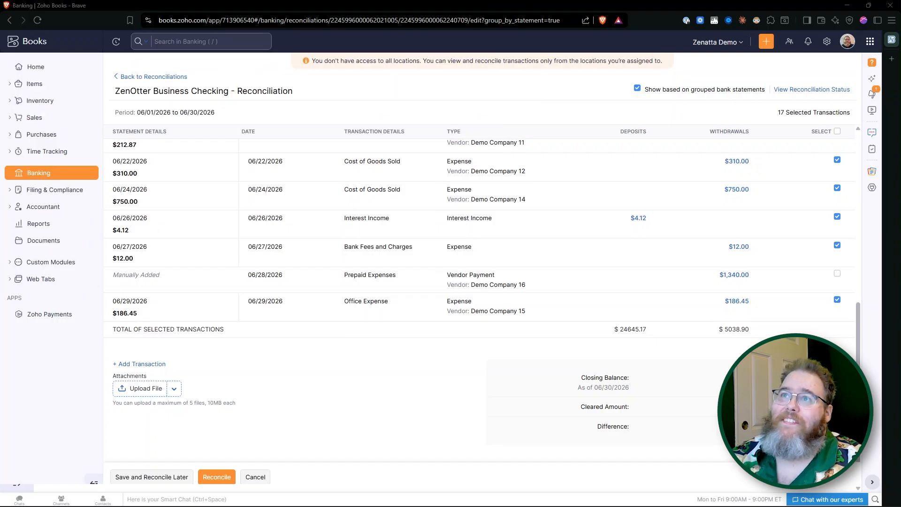
drag(280, 1, 147, 392)
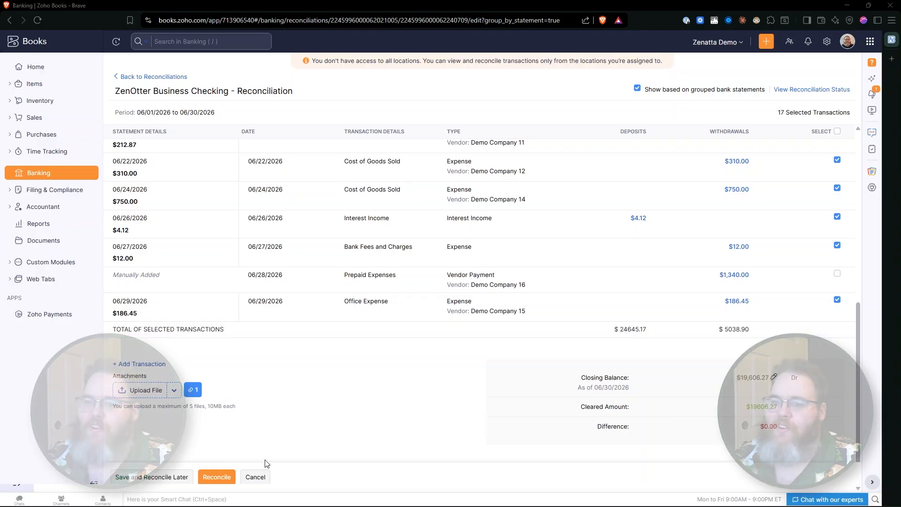
click(217, 476)
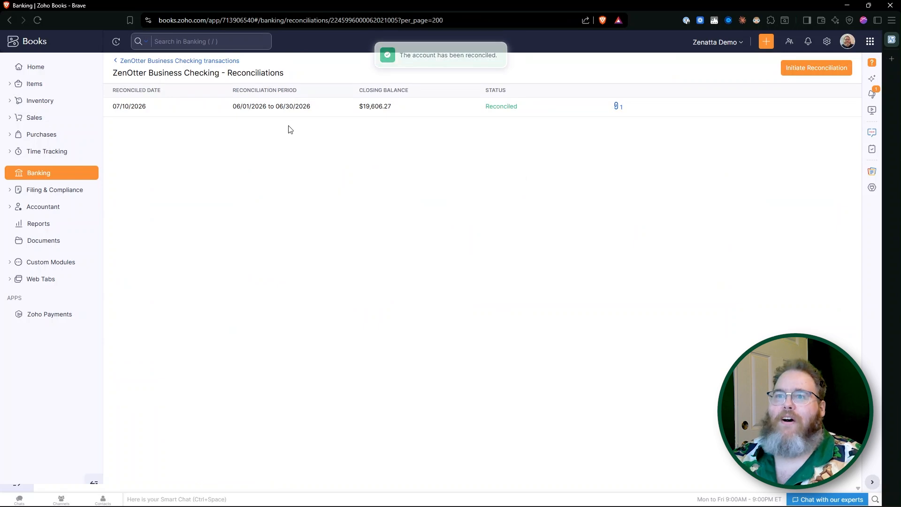
- Review the June 2026 reconciliation's period and closing balance, then examine its details and attached bank statement
drag(230, 110, 300, 115)
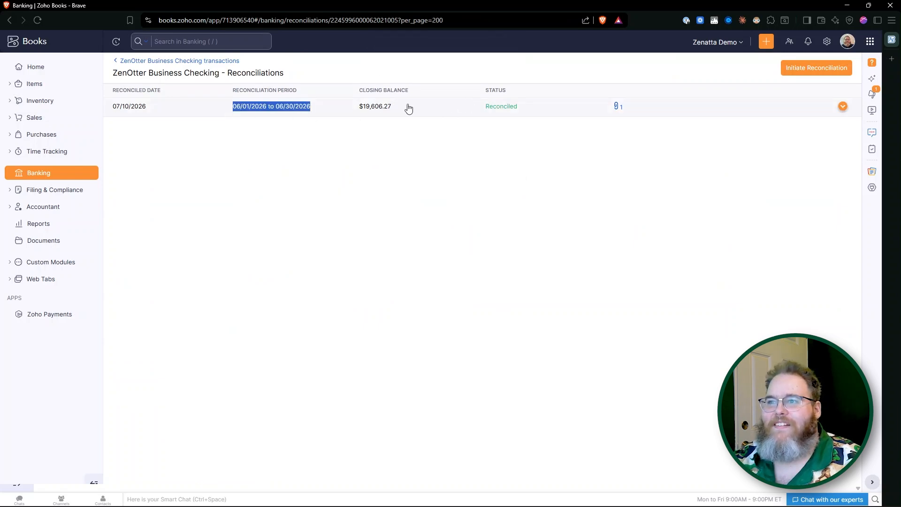
drag(359, 109, 428, 121)
click(608, 112)
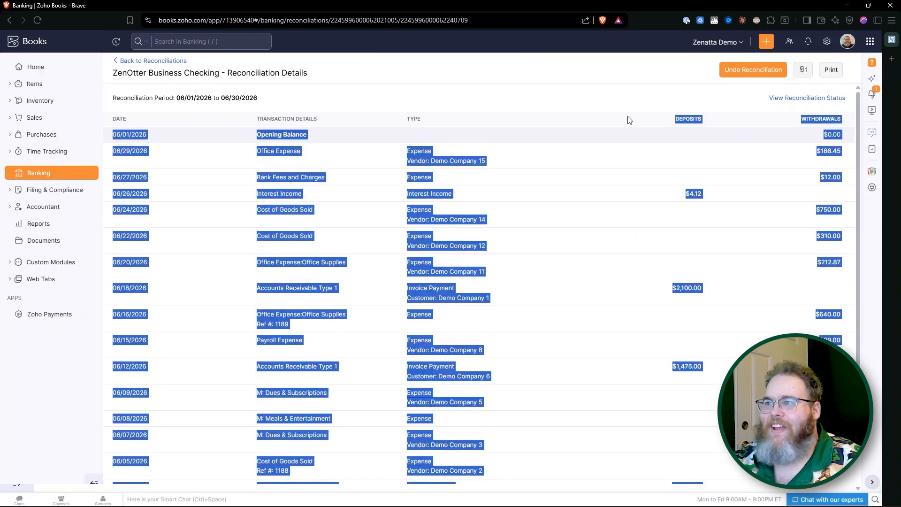
click(538, 86)
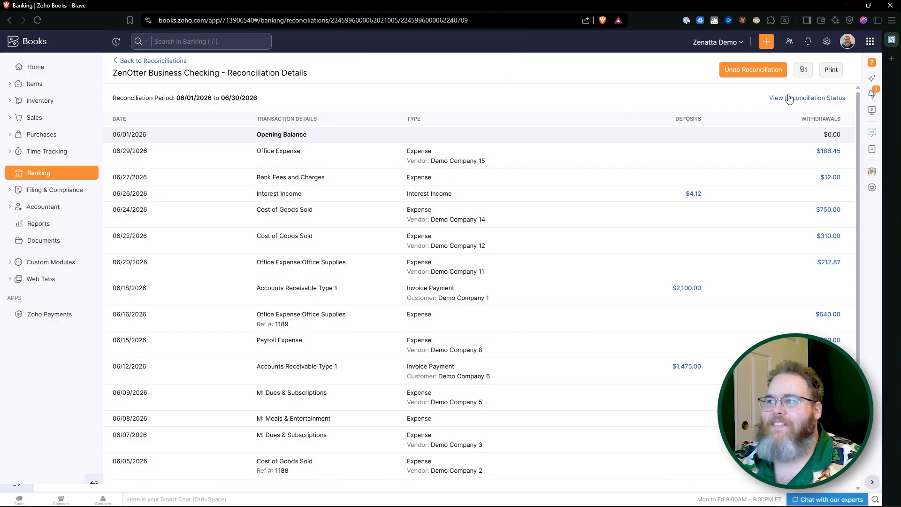
click(803, 71)
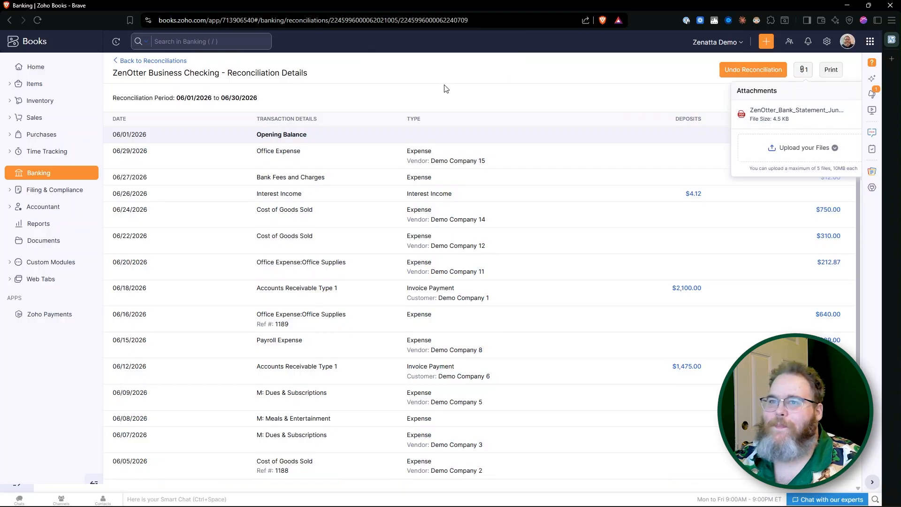